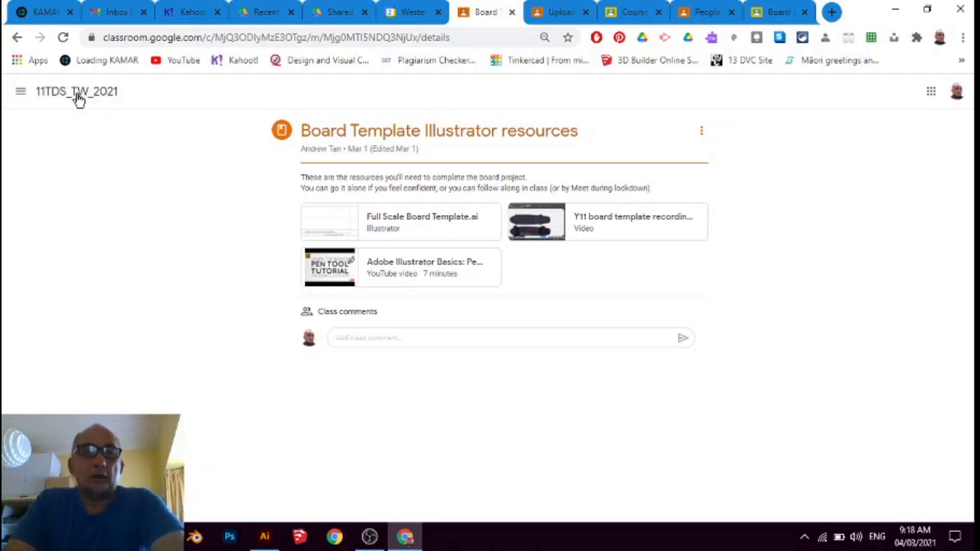
Open Full Scale Board Template.ai from the Board Template Illustrator resources in the 11TDS_TW_2021 classwork
{"action": "left_click", "coordinate": [49, 100]}
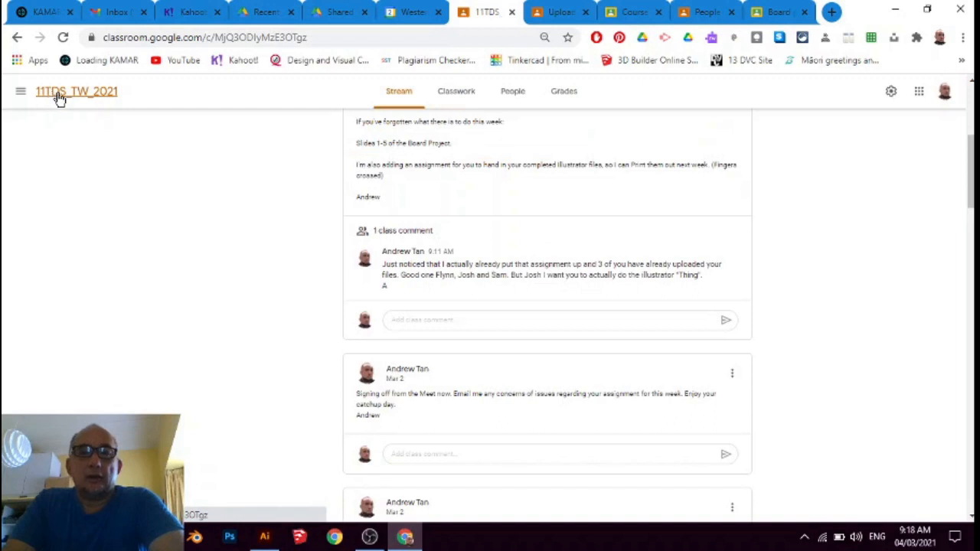
{"action": "scroll", "coordinate": [460, 155], "scroll_direction": "up", "scroll_amount": 3}
{"action": "left_click", "coordinate": [453, 96]}
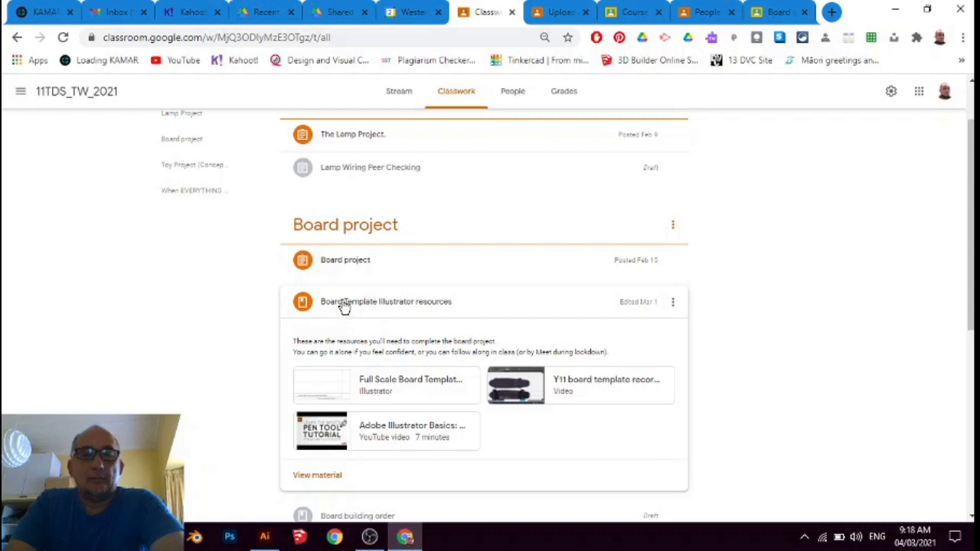
{"action": "scroll", "coordinate": [405, 309], "scroll_direction": "down", "scroll_amount": 1}
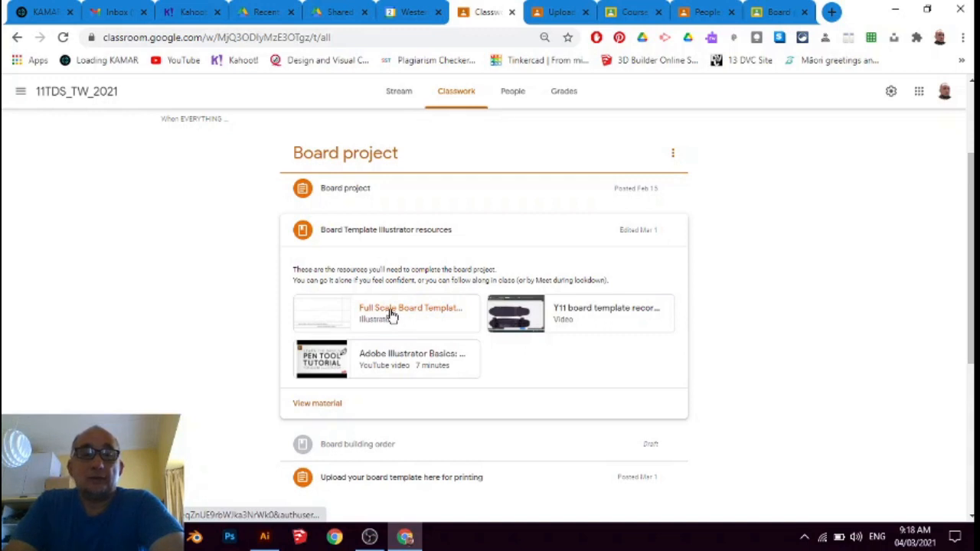
{"action": "left_click", "coordinate": [392, 314]}
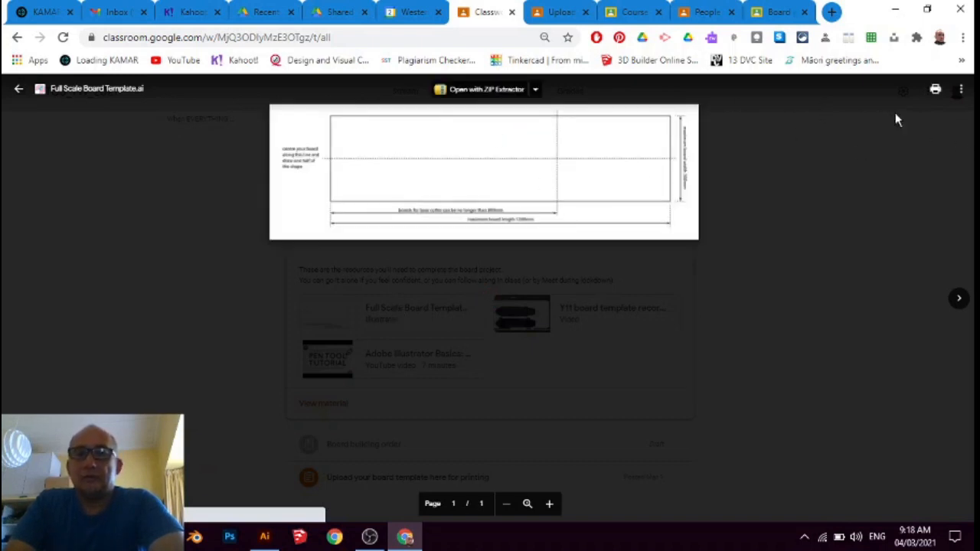
Open the board template file in its own window and download it
{"action": "left_click", "coordinate": [961, 89]}
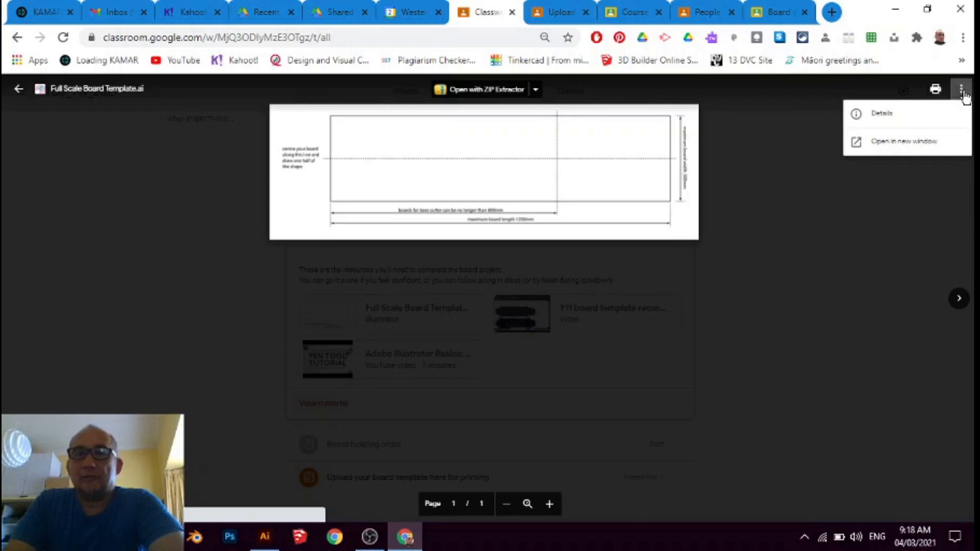
{"action": "left_click", "coordinate": [897, 151]}
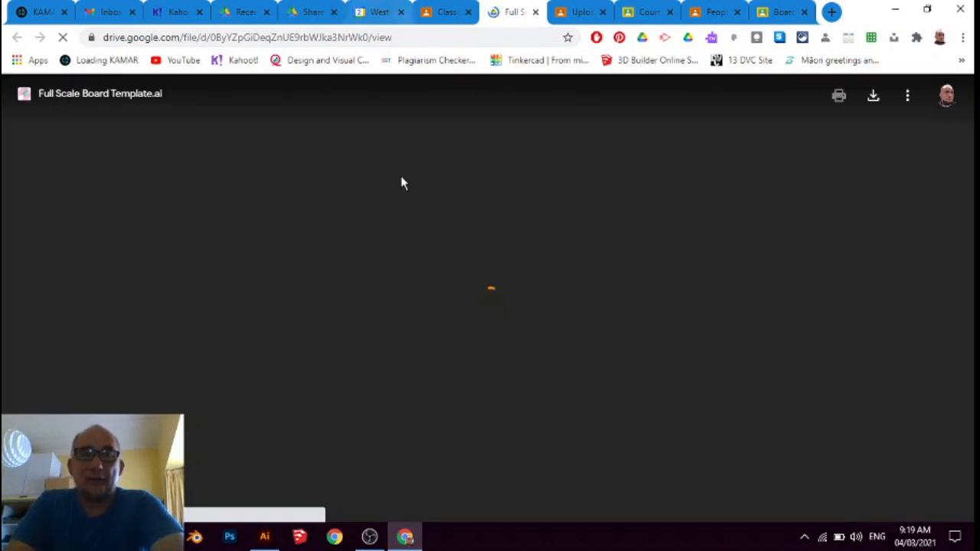
{"action": "left_click", "coordinate": [873, 97]}
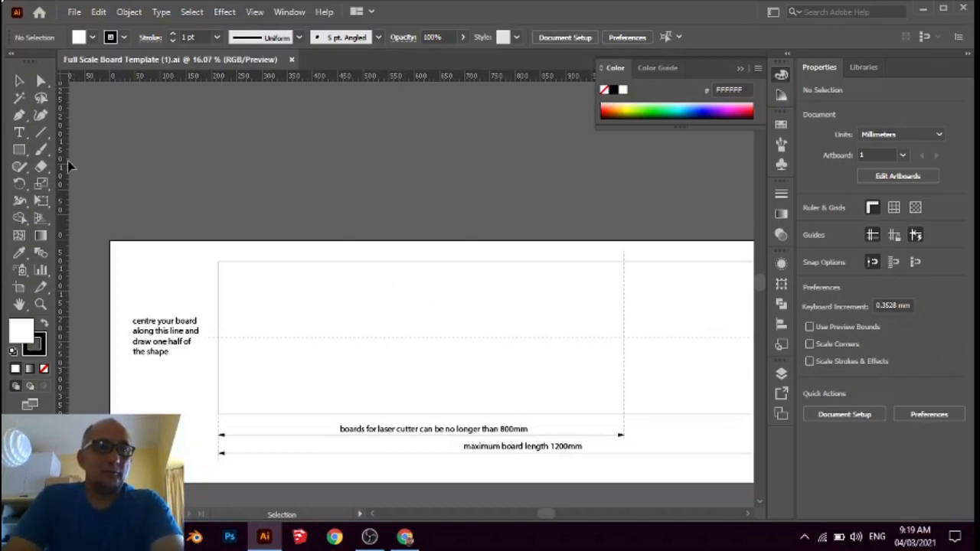
Choose the Pen tool, show the document's layers and make Layer 2 active, keeping Layer 1 locked
{"action": "left_click", "coordinate": [19, 115]}
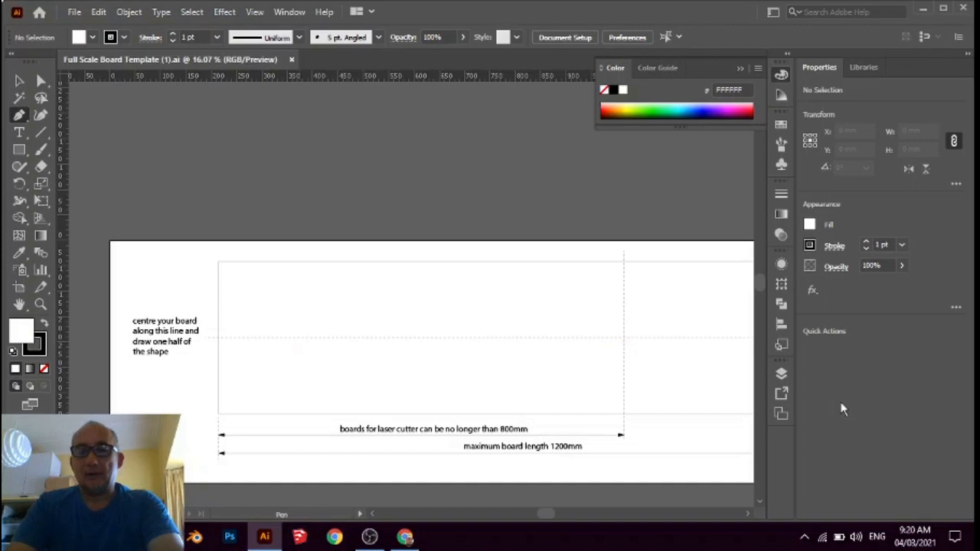
{"action": "left_click", "coordinate": [782, 375]}
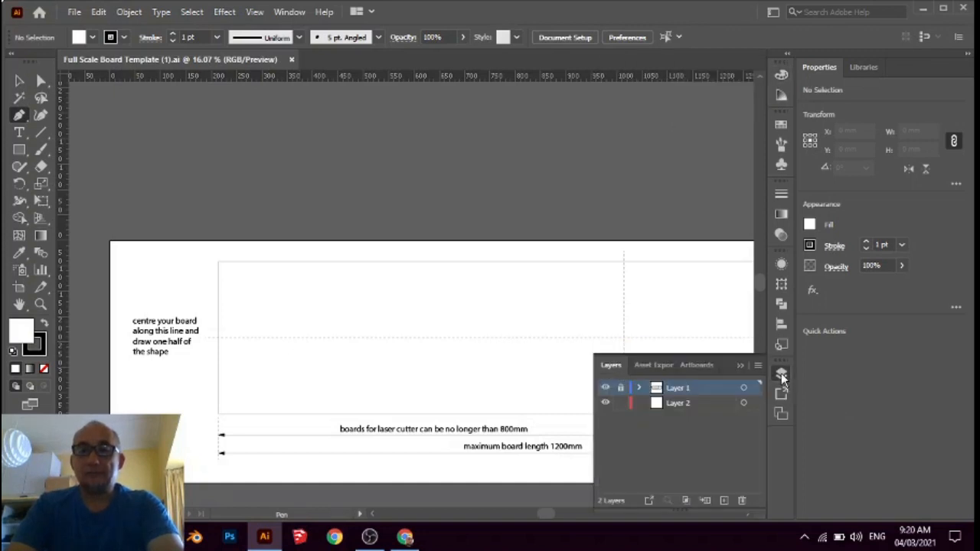
{"action": "left_click", "coordinate": [621, 389]}
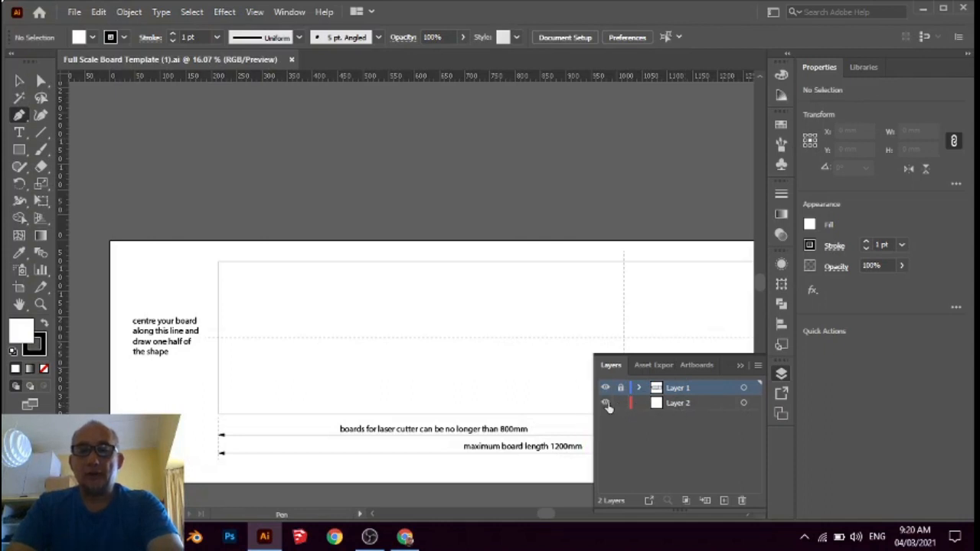
{"action": "left_click", "coordinate": [681, 406]}
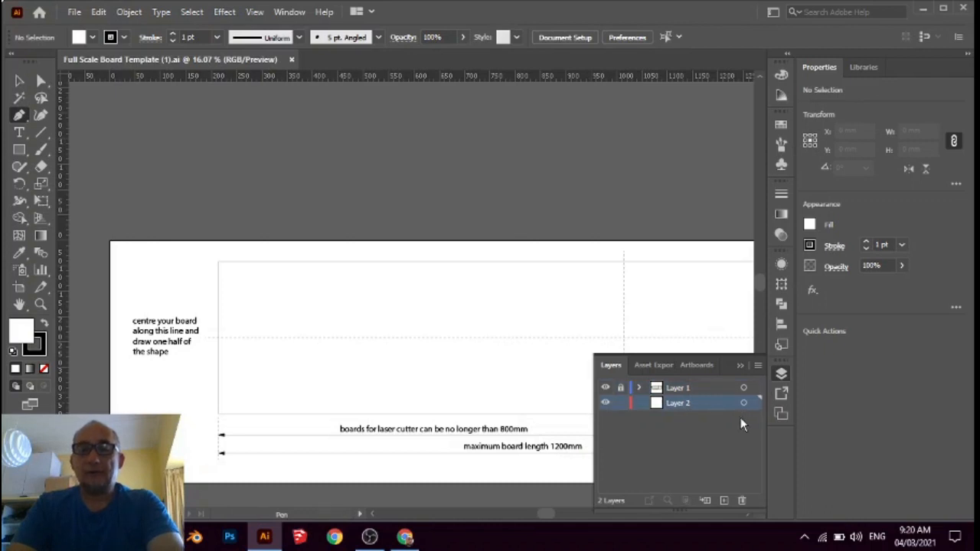
Draw a seven-point zigzag test path about 460 mm wide on Layer 2, across the board template's centre line
{"action": "left_click", "coordinate": [369, 338]}
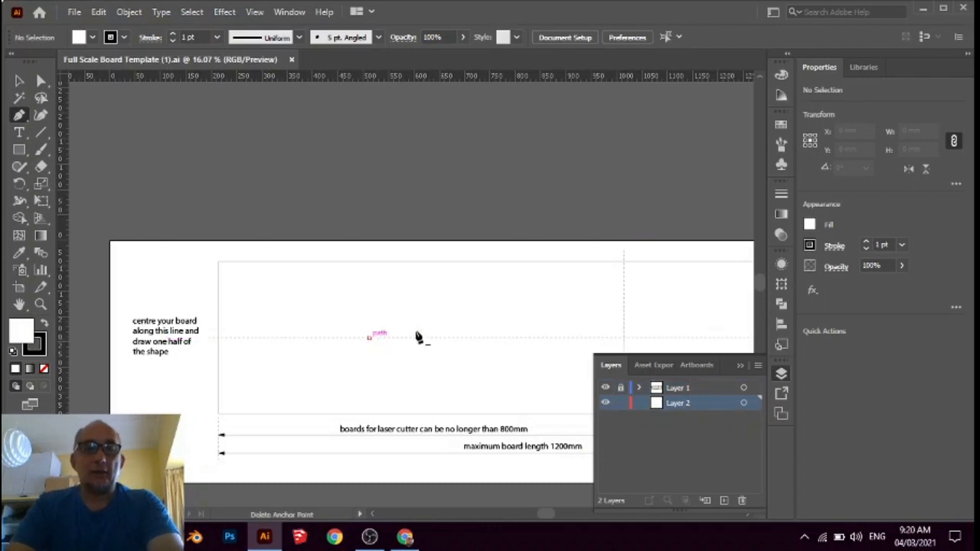
{"action": "left_click", "coordinate": [502, 310]}
{"action": "left_click", "coordinate": [497, 388]}
{"action": "left_click", "coordinate": [339, 356]}
{"action": "left_click", "coordinate": [268, 297]}
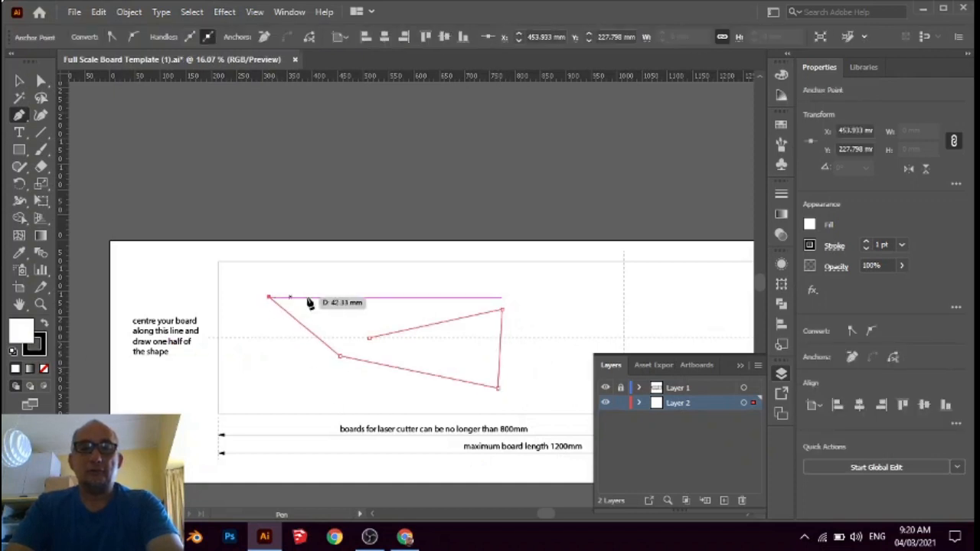
{"action": "left_click", "coordinate": [339, 293]}
{"action": "left_click", "coordinate": [385, 289]}
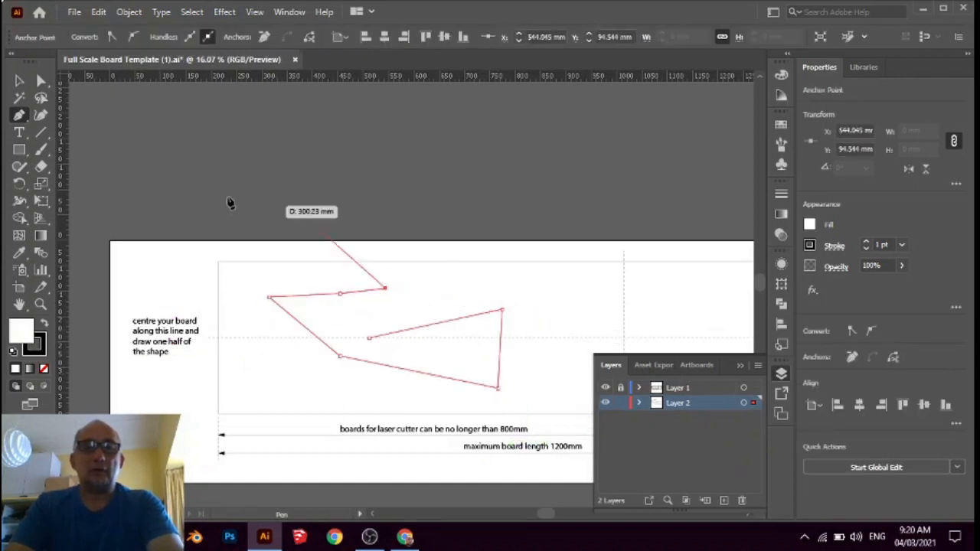
Delete the whole zigzag test path from Layer 2
{"action": "left_click", "coordinate": [27, 82]}
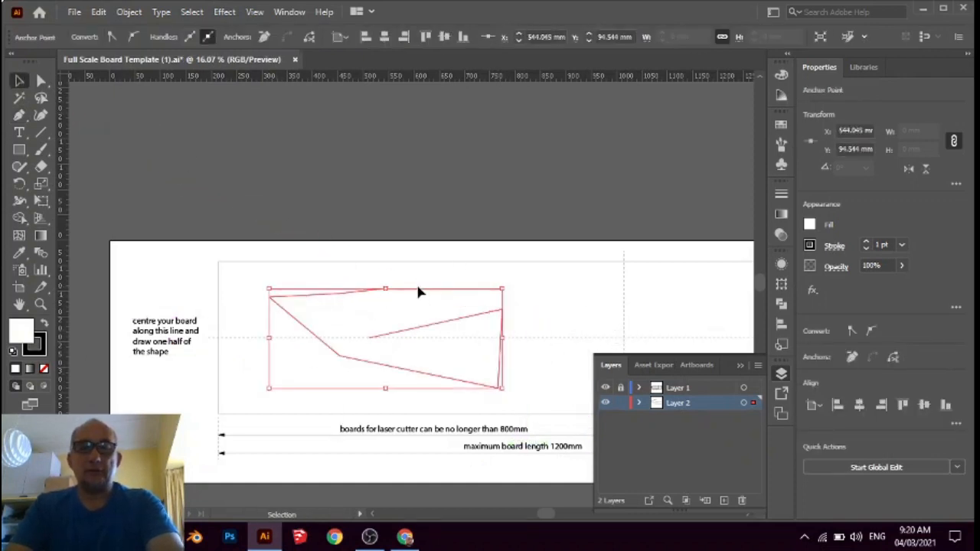
{"action": "key", "text": "Delete"}
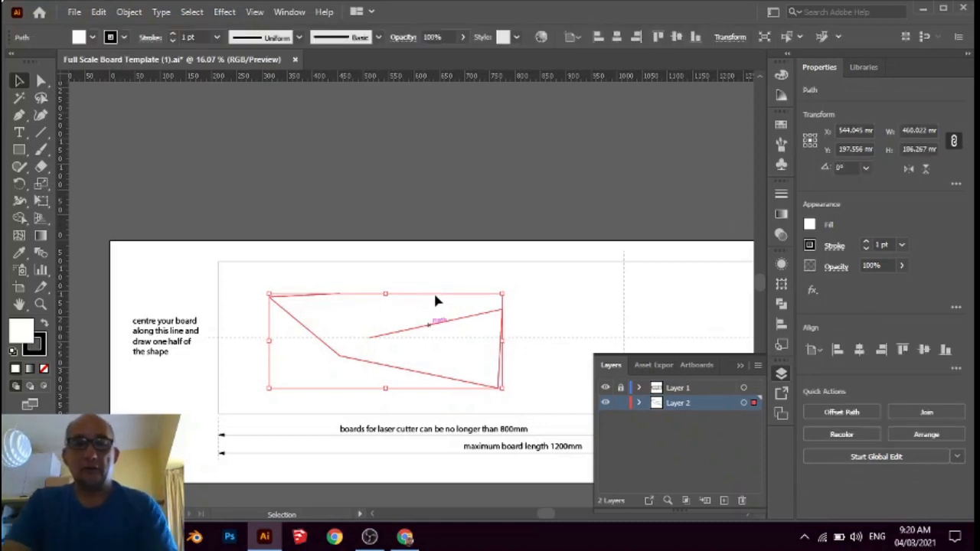
{"action": "left_click", "coordinate": [435, 297]}
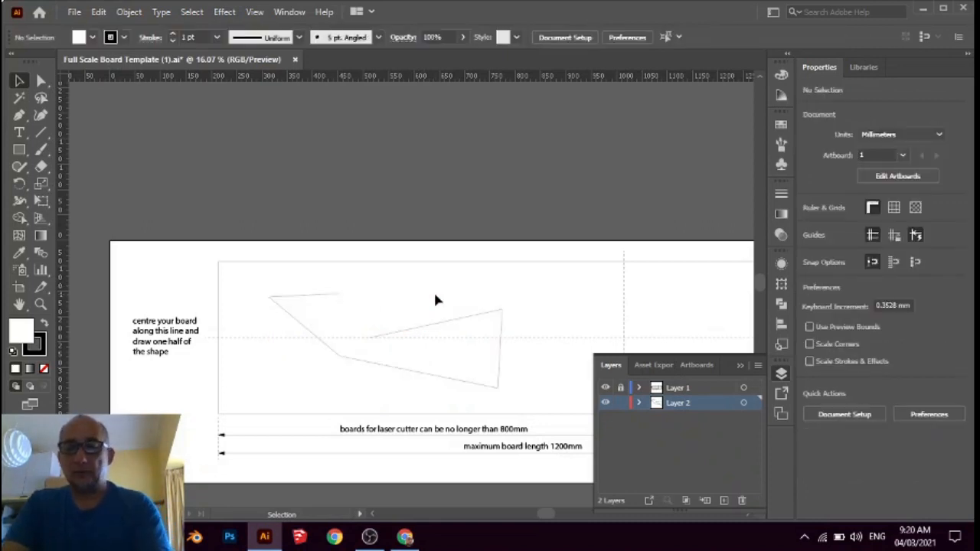
{"action": "left_click", "coordinate": [425, 335]}
{"action": "key", "text": "Delete"}
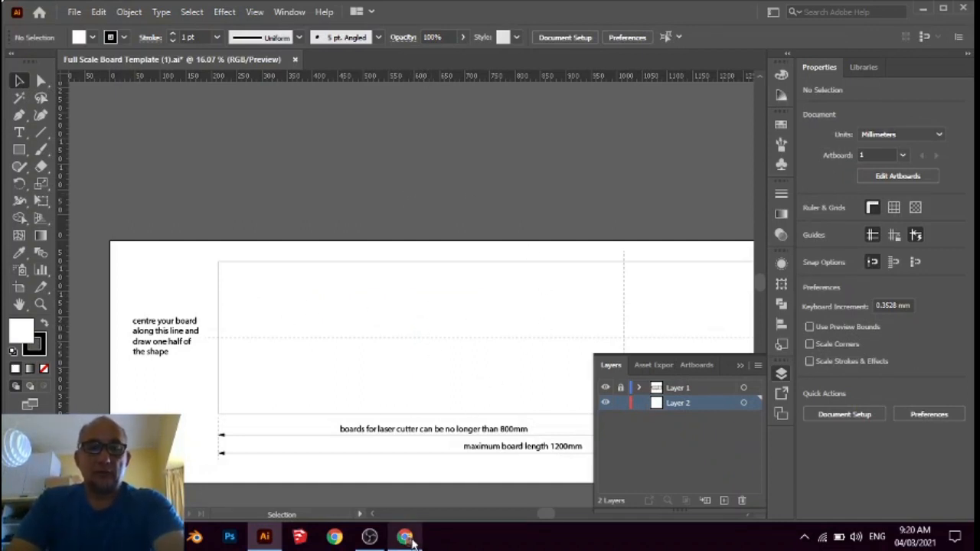
Switch to Chrome and run a Google image search for "penny board templates" in a new tab
{"action": "left_click", "coordinate": [409, 538]}
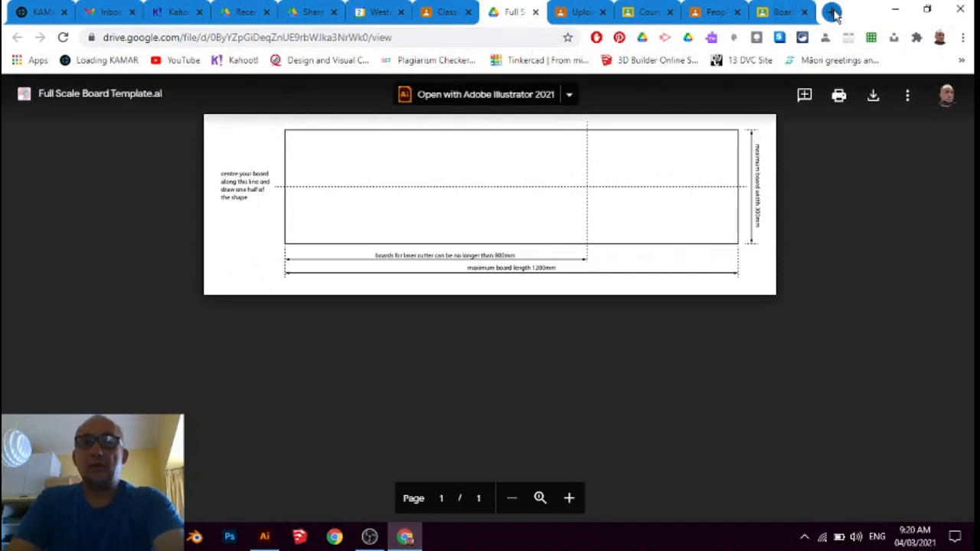
{"action": "left_click", "coordinate": [832, 12]}
{"action": "left_click", "coordinate": [429, 40]}
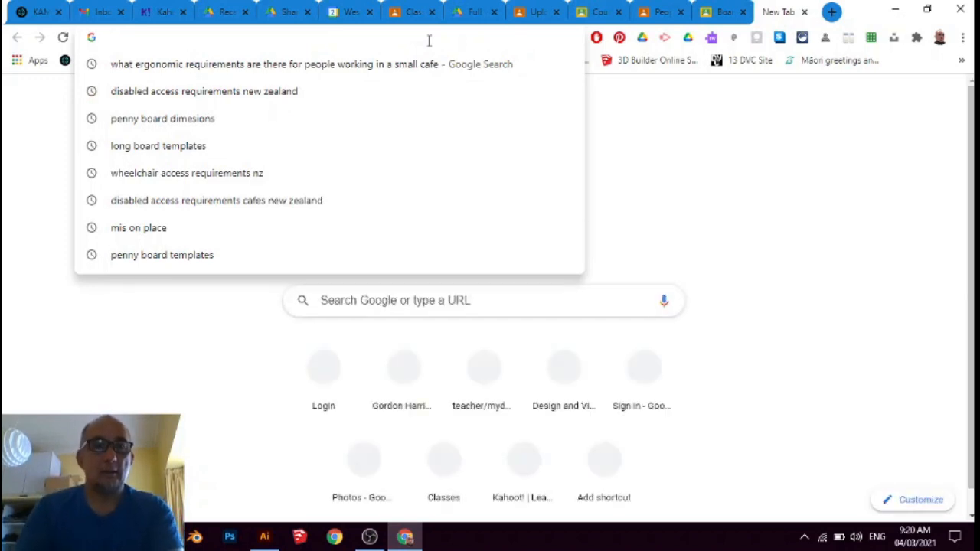
{"action": "type", "text": "penny"}
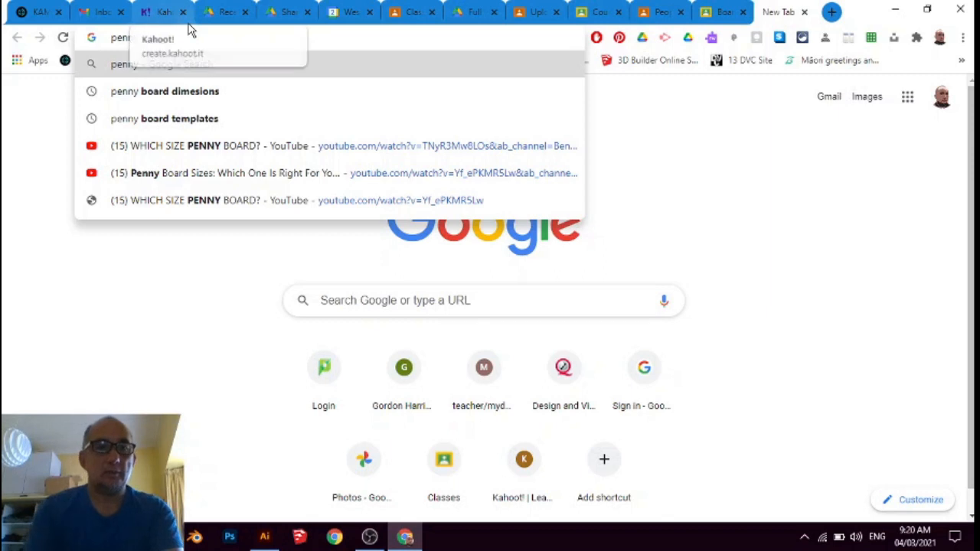
{"action": "left_click", "coordinate": [179, 125]}
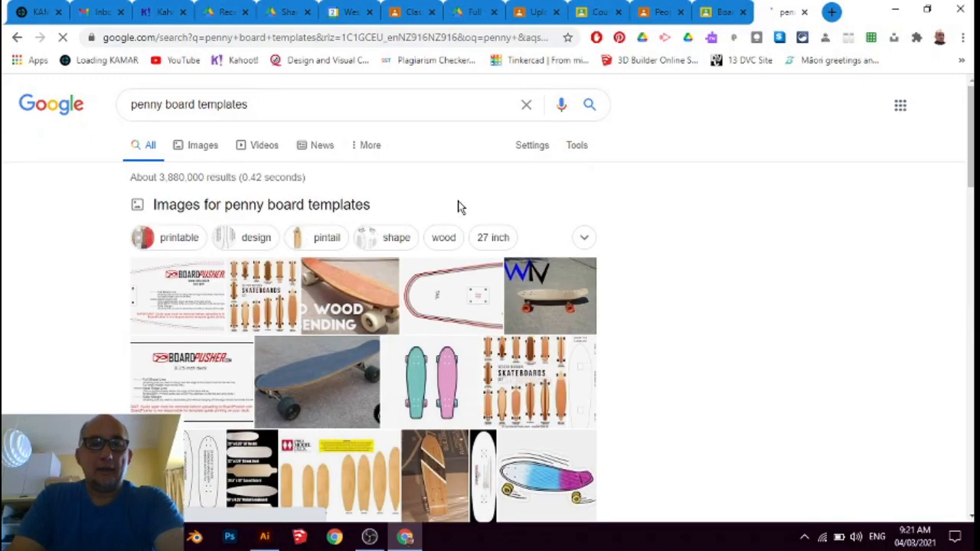
{"action": "scroll", "coordinate": [340, 318], "scroll_direction": "down", "scroll_amount": 1}
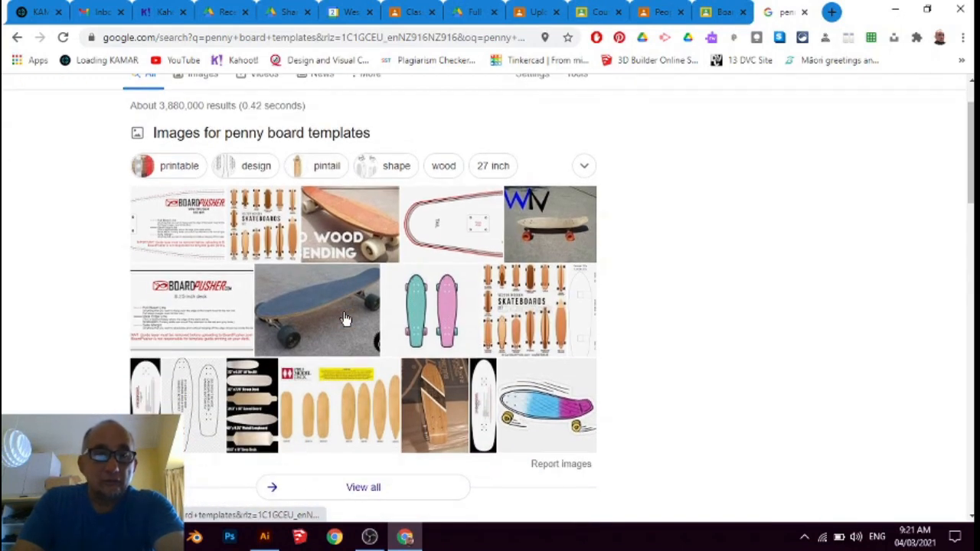
{"action": "scroll", "coordinate": [214, 188], "scroll_direction": "up", "scroll_amount": 1}
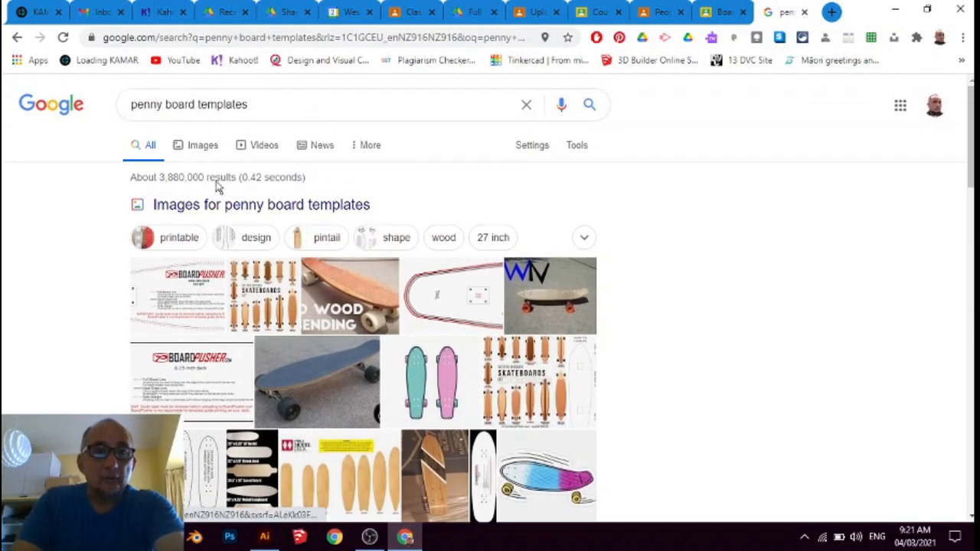
{"action": "left_click", "coordinate": [184, 157]}
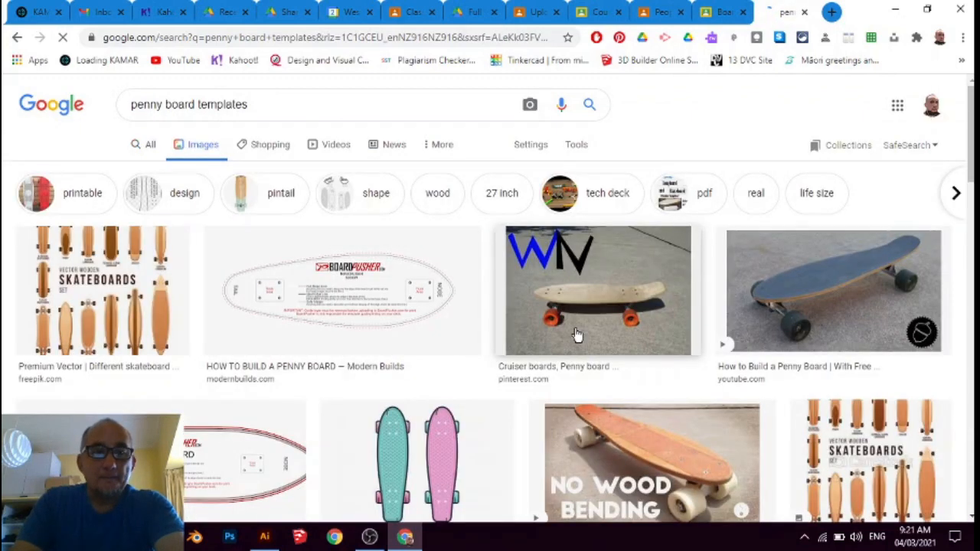
Look through the penny board template image results for a suitable board outline
{"action": "scroll", "coordinate": [578, 335], "scroll_direction": "down", "scroll_amount": 3}
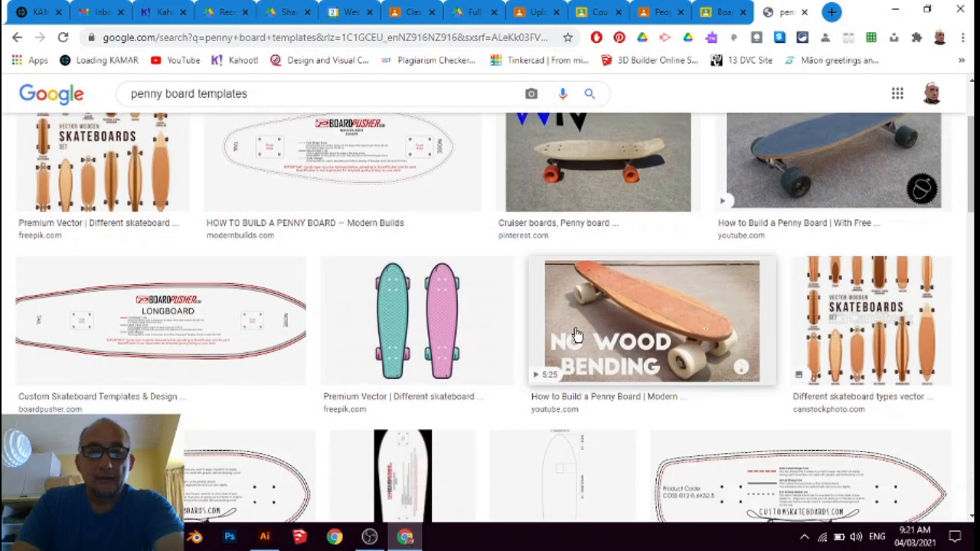
{"action": "scroll", "coordinate": [579, 334], "scroll_direction": "down", "scroll_amount": 4}
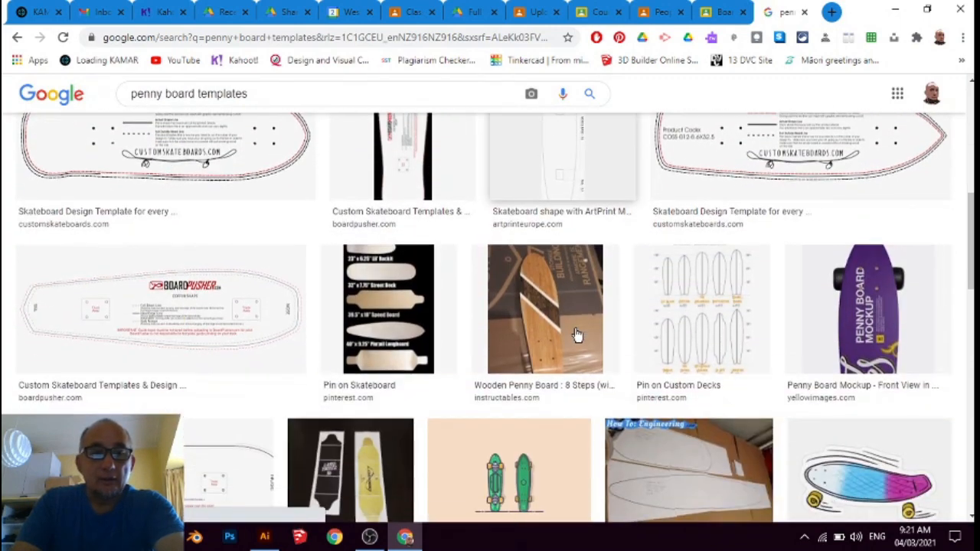
{"action": "scroll", "coordinate": [578, 334], "scroll_direction": "down", "scroll_amount": 1}
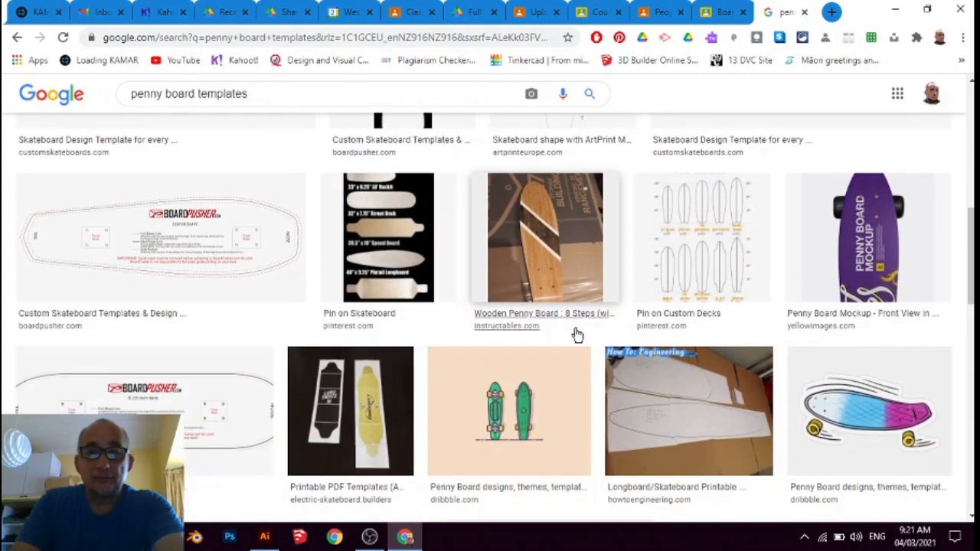
{"action": "scroll", "coordinate": [578, 334], "scroll_direction": "down", "scroll_amount": 1}
{"action": "scroll", "coordinate": [578, 334], "scroll_direction": "down", "scroll_amount": 2}
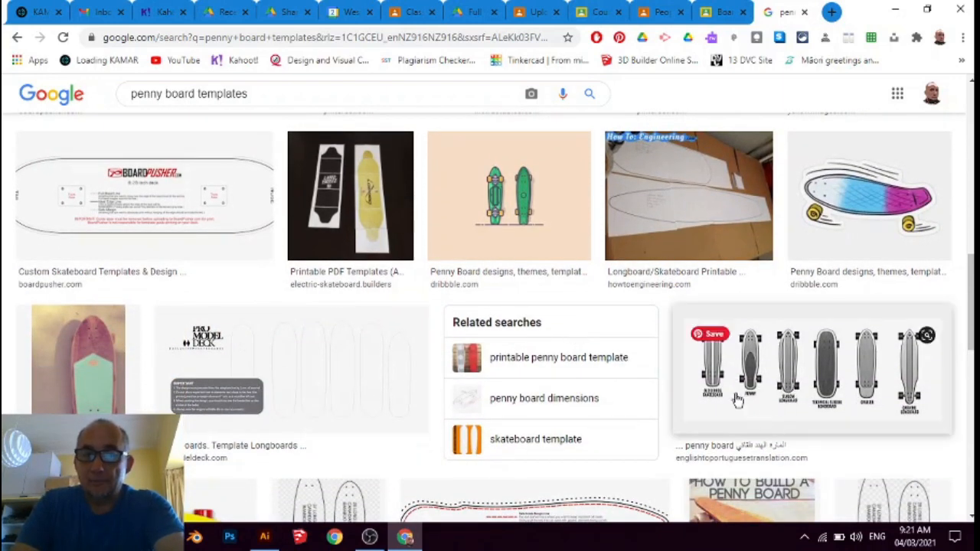
{"action": "scroll", "coordinate": [289, 390], "scroll_direction": "down", "scroll_amount": 3}
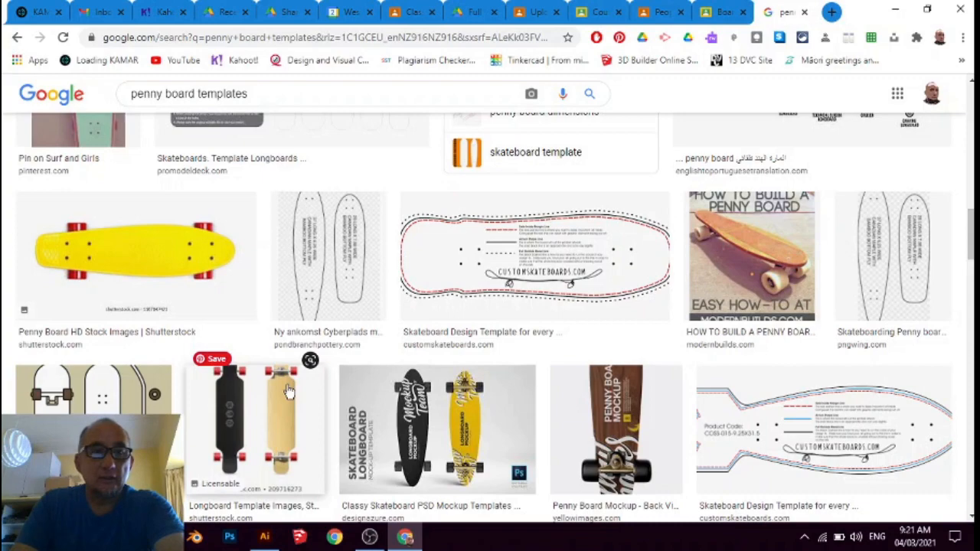
{"action": "scroll", "coordinate": [289, 390], "scroll_direction": "up", "scroll_amount": 5}
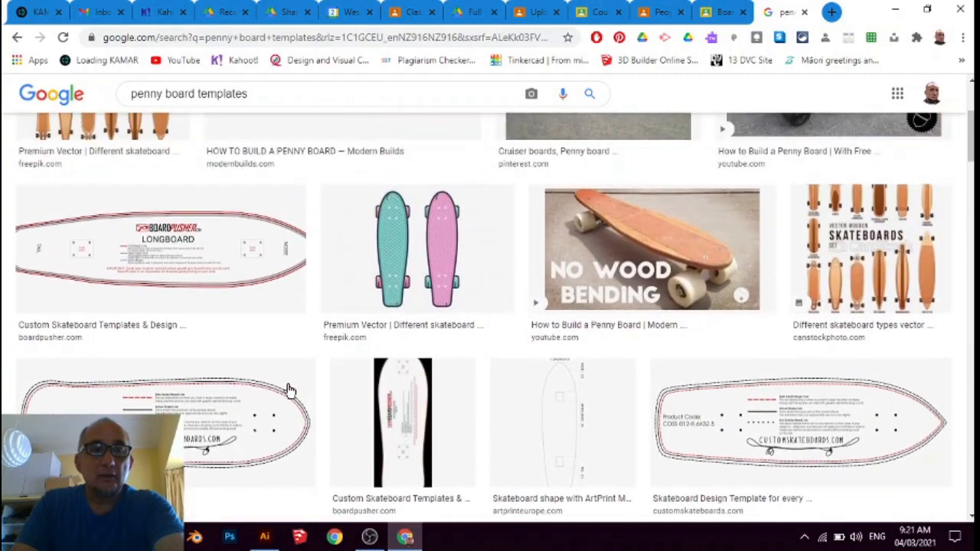
{"action": "scroll", "coordinate": [288, 390], "scroll_direction": "up", "scroll_amount": 3}
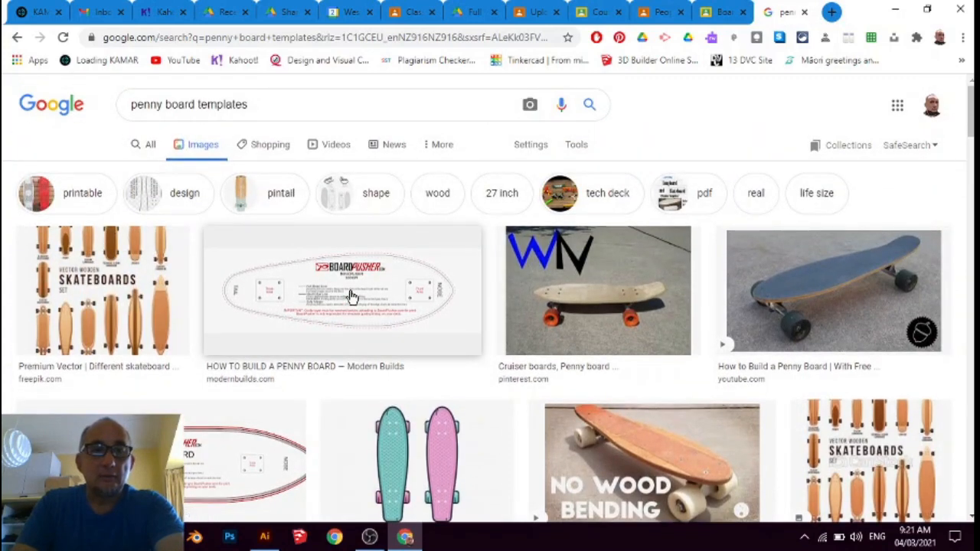
Copy the enlarged BoardPusher template image from the Modern Builds result "HOW TO BUILD A PENNY BOARD"
{"action": "left_click", "coordinate": [352, 297]}
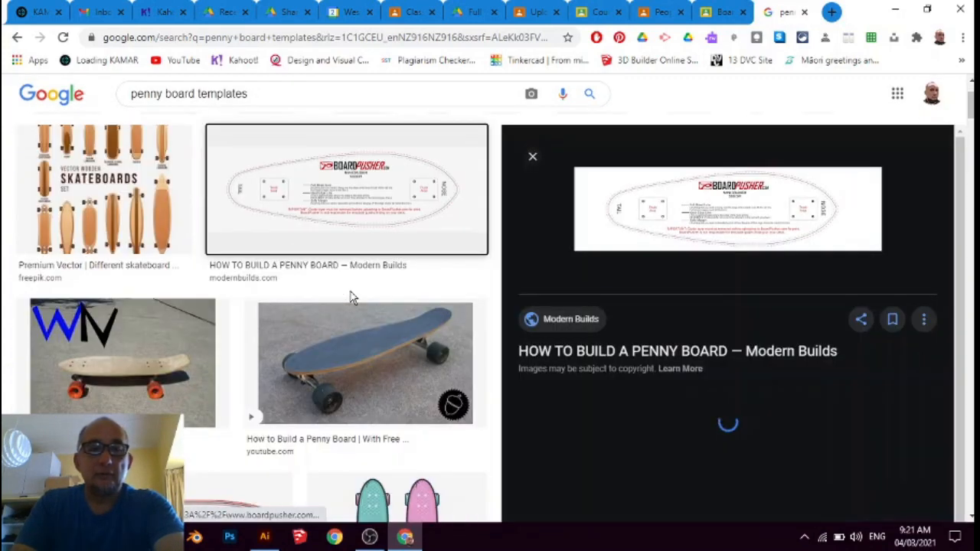
{"action": "right_click", "coordinate": [706, 213]}
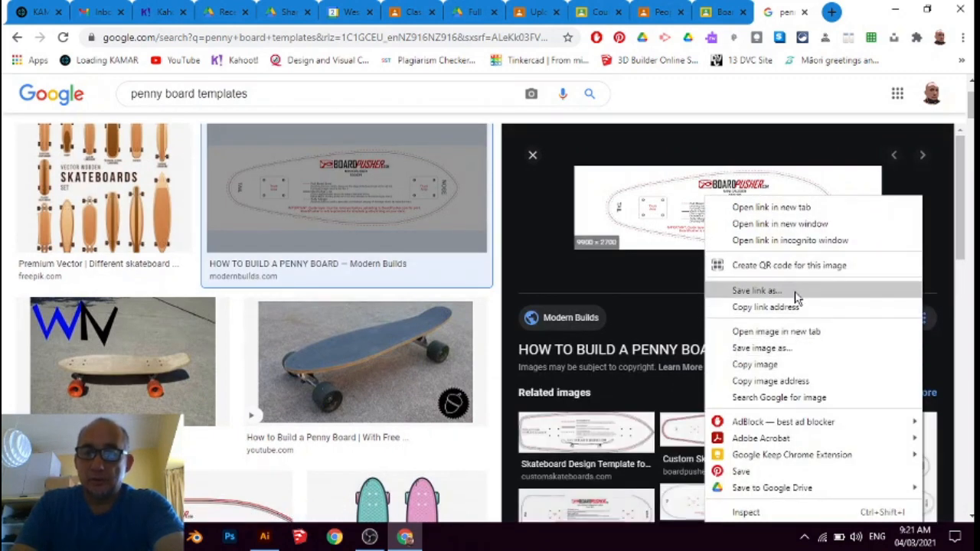
{"action": "left_click", "coordinate": [799, 366]}
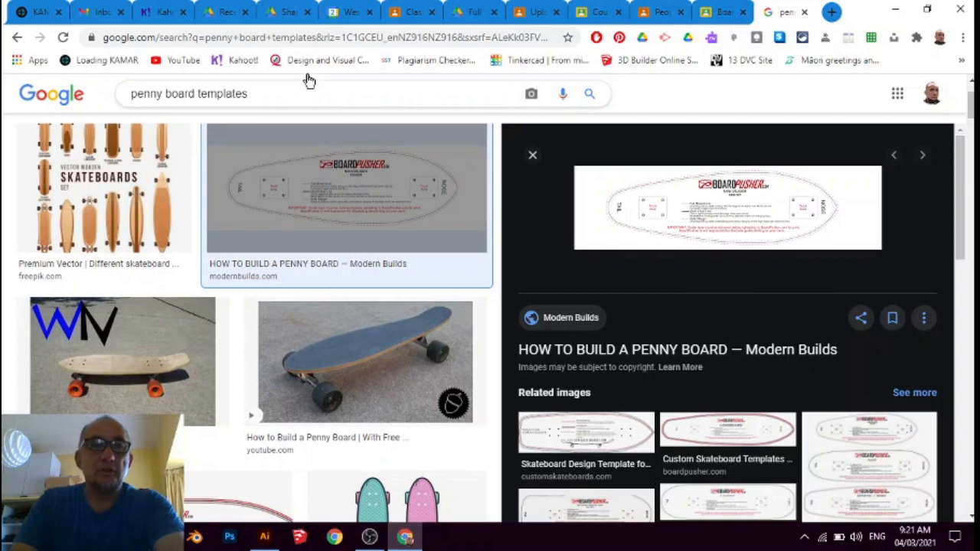
Switch to Illustrator, paste the copied board image onto Layer 2 and enlarge it proportionally to about 812 mm wide
{"action": "left_click", "coordinate": [264, 537]}
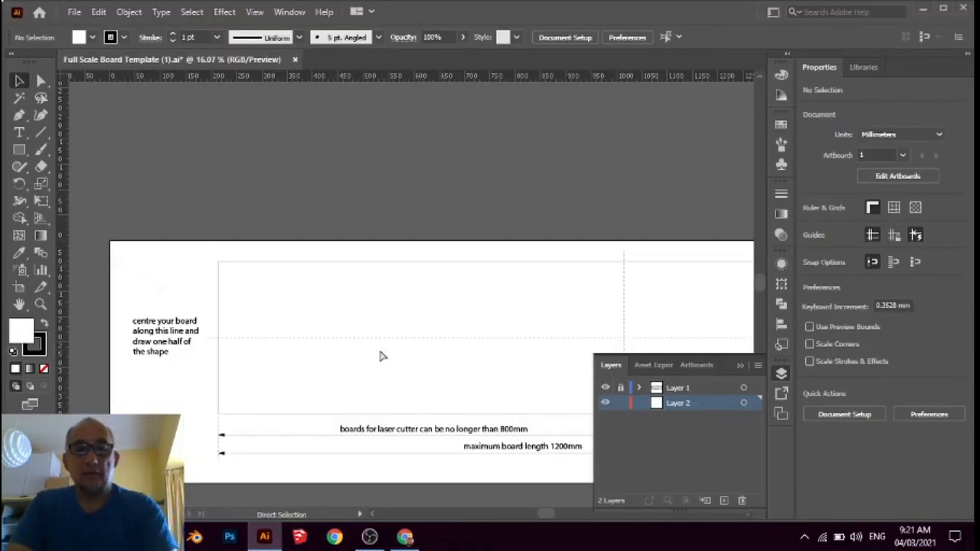
{"action": "key", "text": "ctrl+v"}
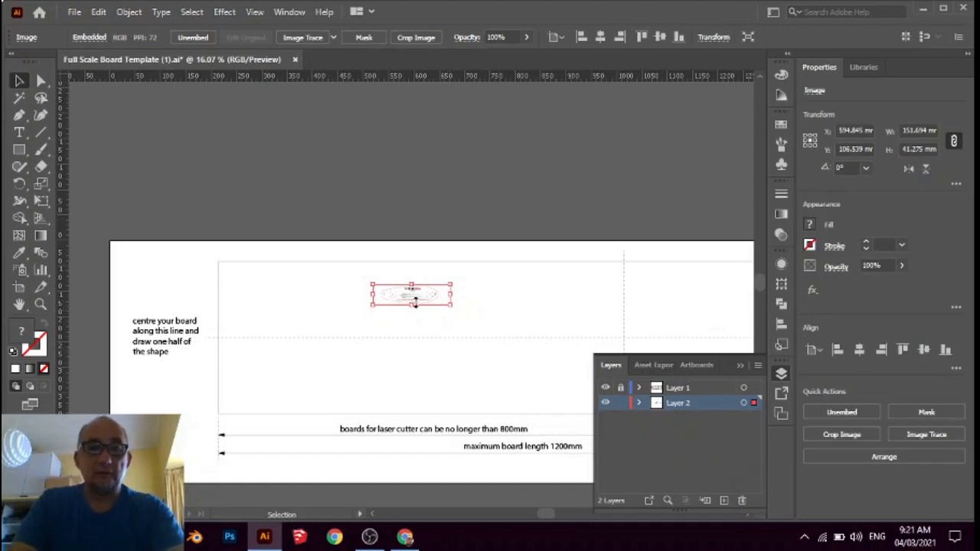
{"action": "left_click_drag", "start_coordinate": [450, 303], "coordinate": [720, 378]}
{"action": "left_click_drag", "start_coordinate": [730, 466], "coordinate": [693, 470]}
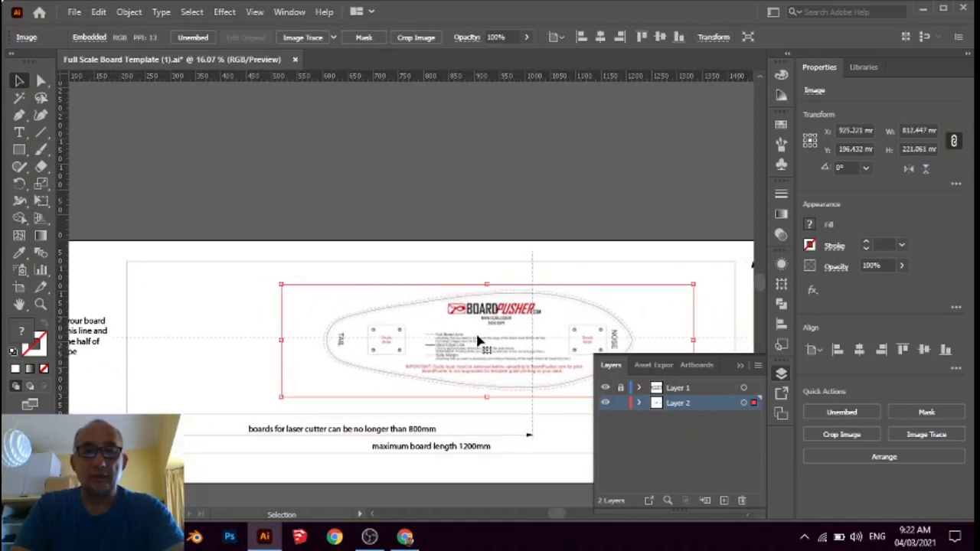
Move the board image to the tail end of the template frame and centre it on the dashed horizontal centre line
{"action": "left_click_drag", "start_coordinate": [479, 341], "coordinate": [323, 345]}
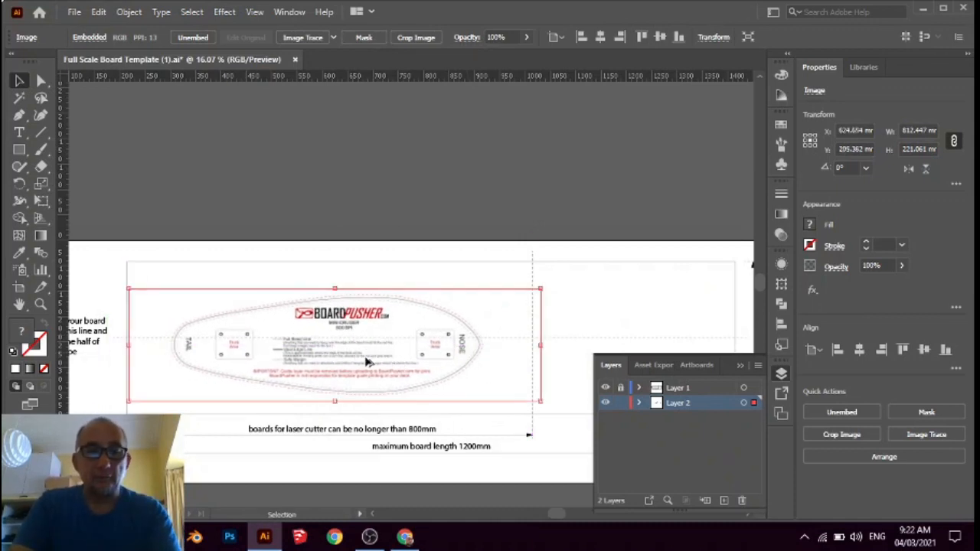
{"action": "scroll", "coordinate": [361, 363], "scroll_direction": "up", "scroll_amount": 3}
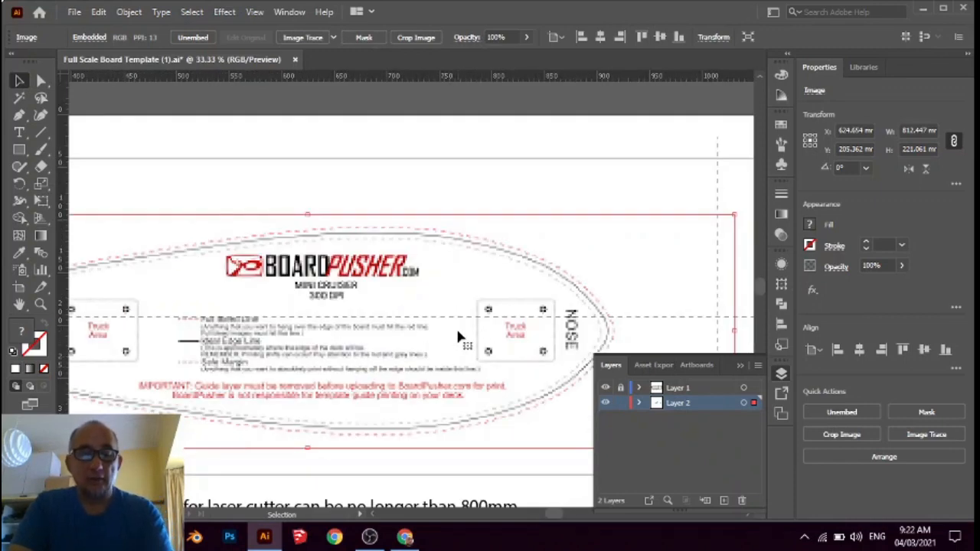
{"action": "scroll", "coordinate": [458, 332], "scroll_direction": "down", "scroll_amount": 4}
{"action": "scroll", "coordinate": [457, 334], "scroll_direction": "up", "scroll_amount": 3}
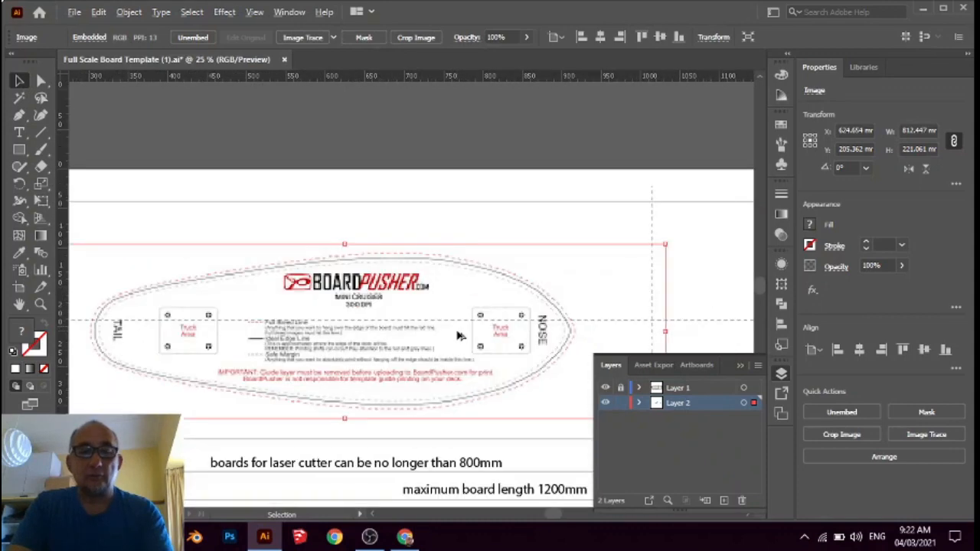
{"action": "scroll", "coordinate": [458, 335], "scroll_direction": "down", "scroll_amount": 2}
{"action": "scroll", "coordinate": [458, 335], "scroll_direction": "up", "scroll_amount": 2}
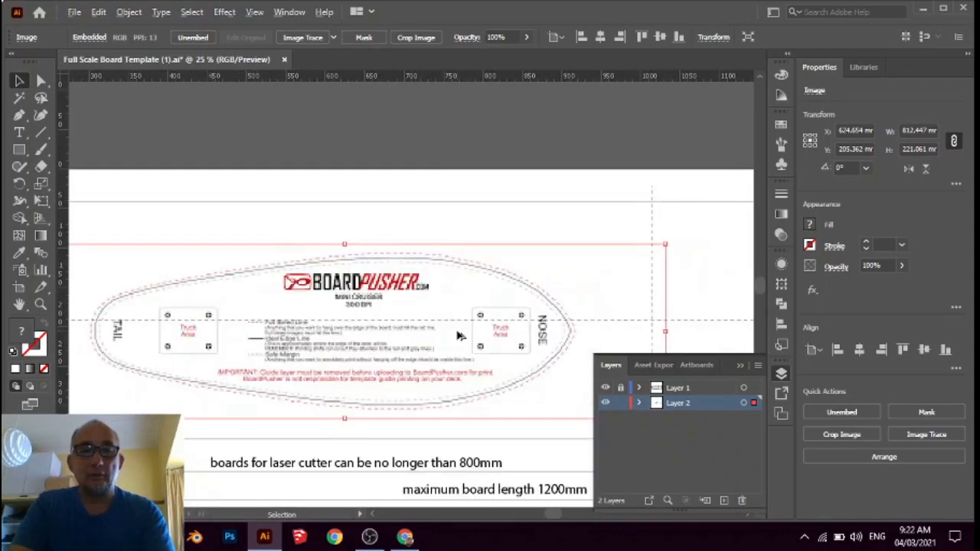
{"action": "scroll", "coordinate": [458, 335], "scroll_direction": "down", "scroll_amount": 2}
{"action": "scroll", "coordinate": [458, 335], "scroll_direction": "up", "scroll_amount": 2}
{"action": "scroll", "coordinate": [458, 335], "scroll_direction": "down", "scroll_amount": 2}
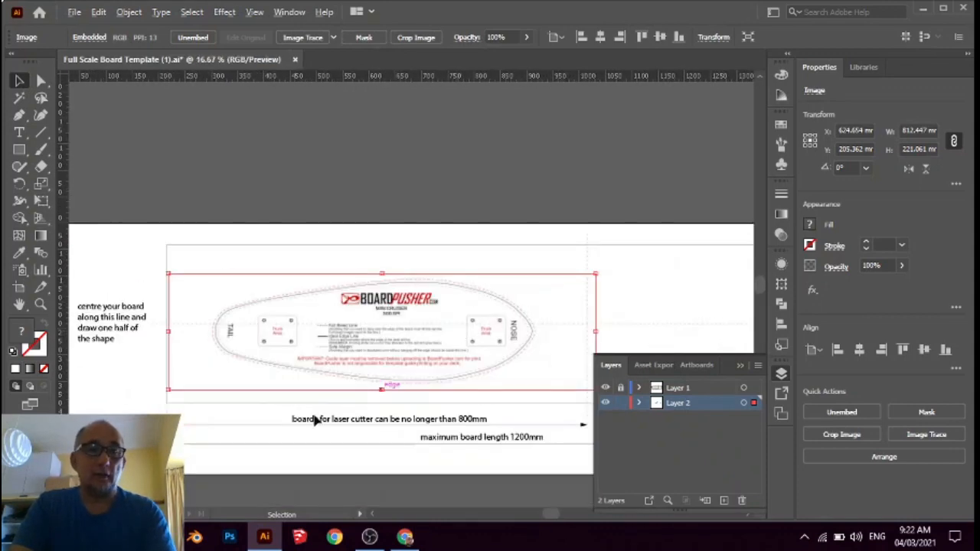
{"action": "scroll", "coordinate": [298, 406], "scroll_direction": "up", "scroll_amount": 1}
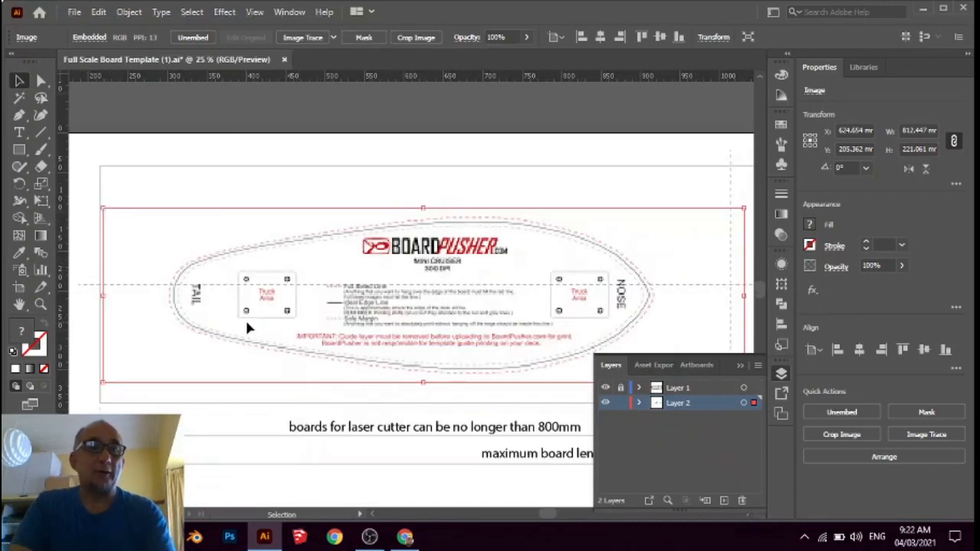
{"action": "left_click_drag", "start_coordinate": [246, 325], "coordinate": [254, 317]}
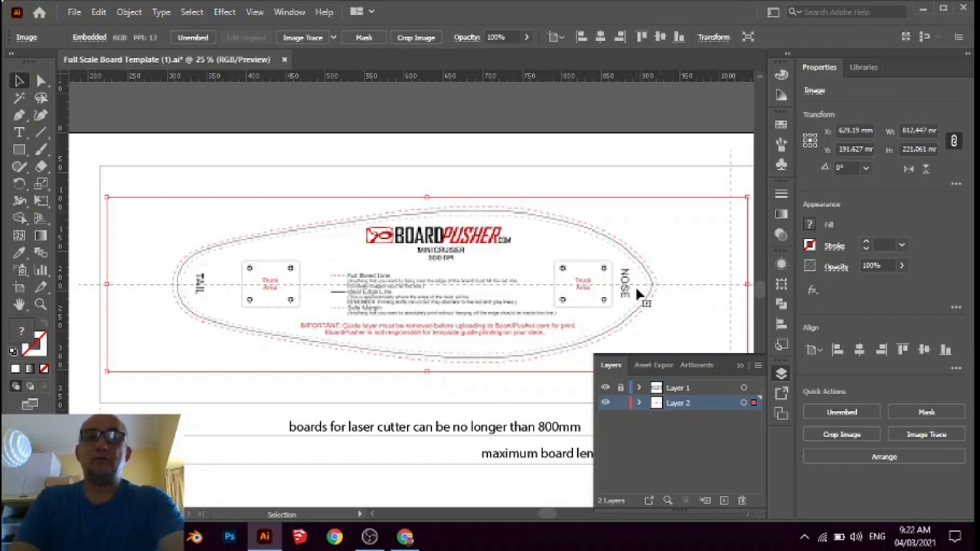
Switch to Chrome, look up "22inch in cm" on Google in a new tab, and close that tab
{"action": "left_click", "coordinate": [403, 538]}
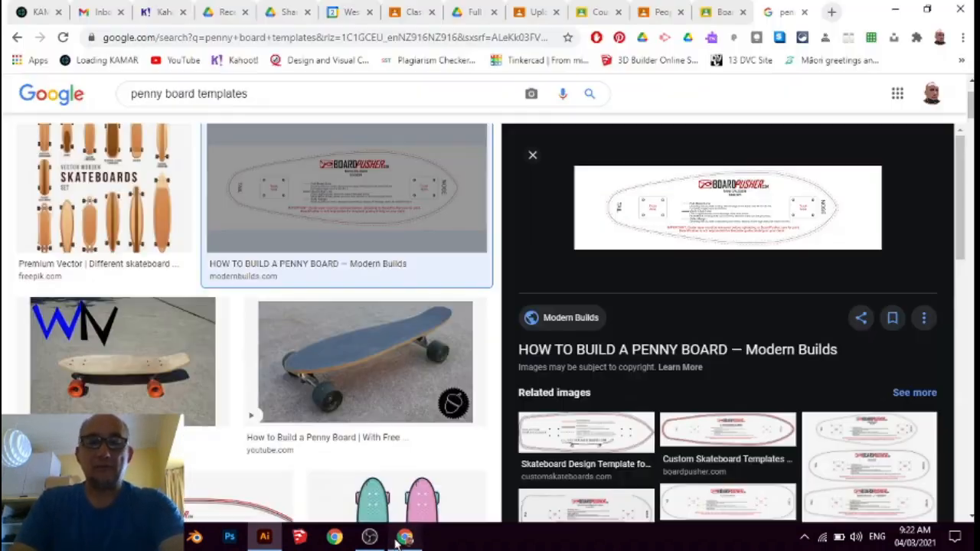
{"action": "left_click", "coordinate": [834, 13]}
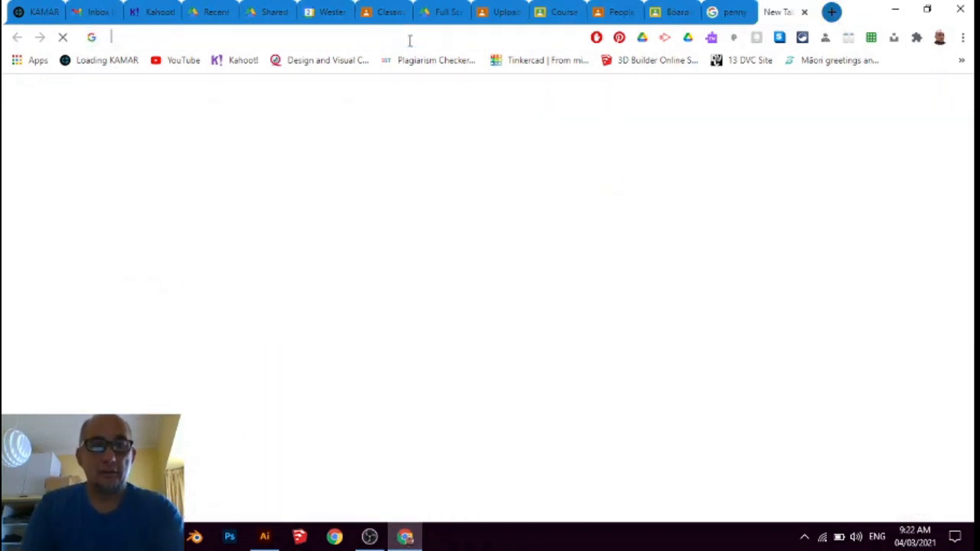
{"action": "type", "text": "22in"}
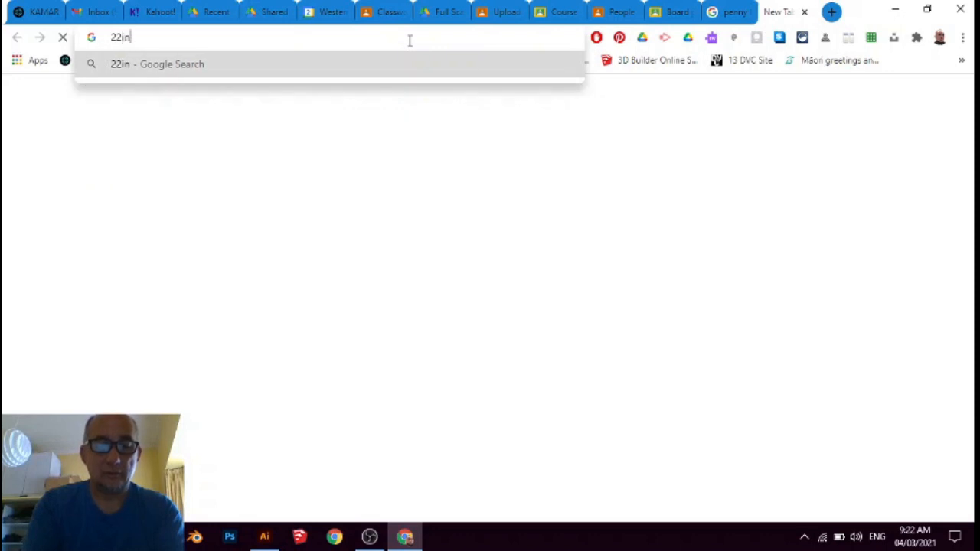
{"action": "type", "text": "ch in "}
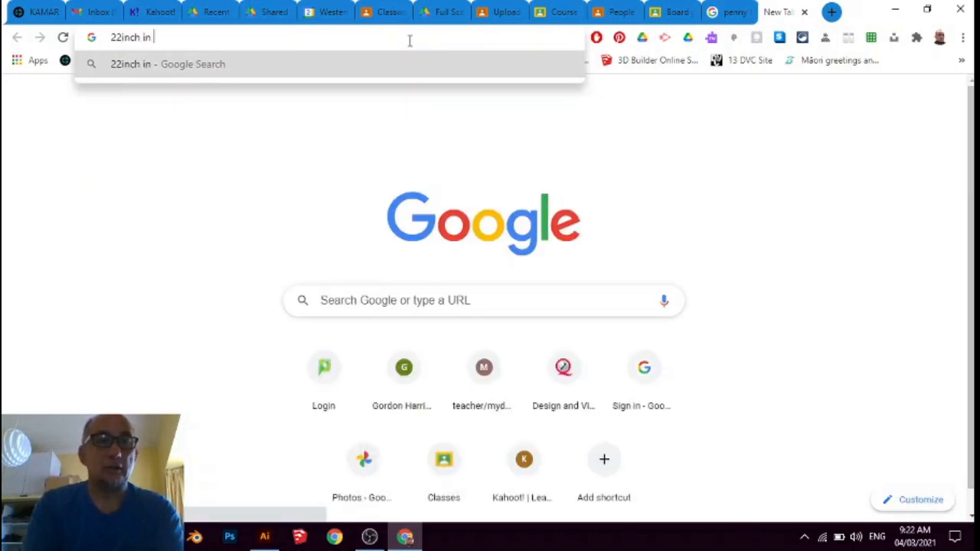
{"action": "type", "text": "cm"}
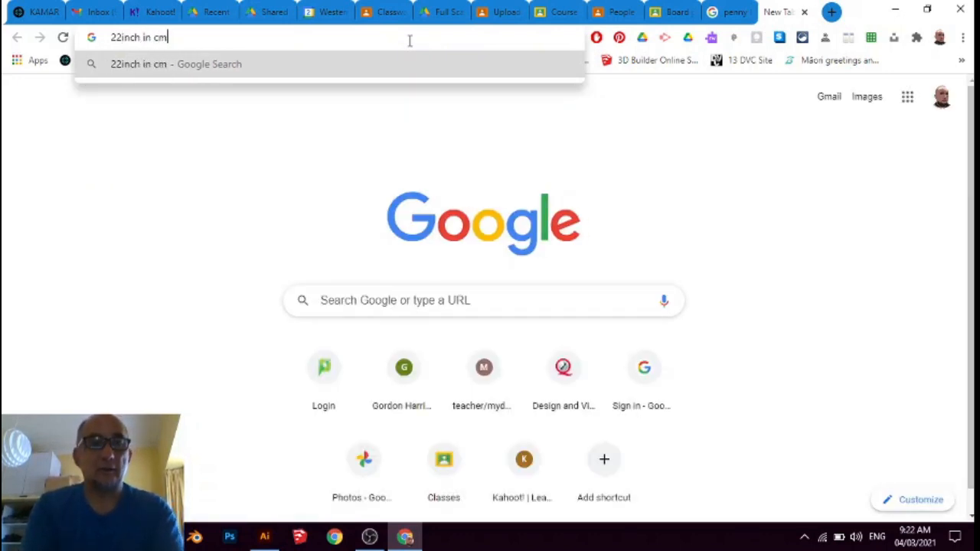
{"action": "key", "text": "Return"}
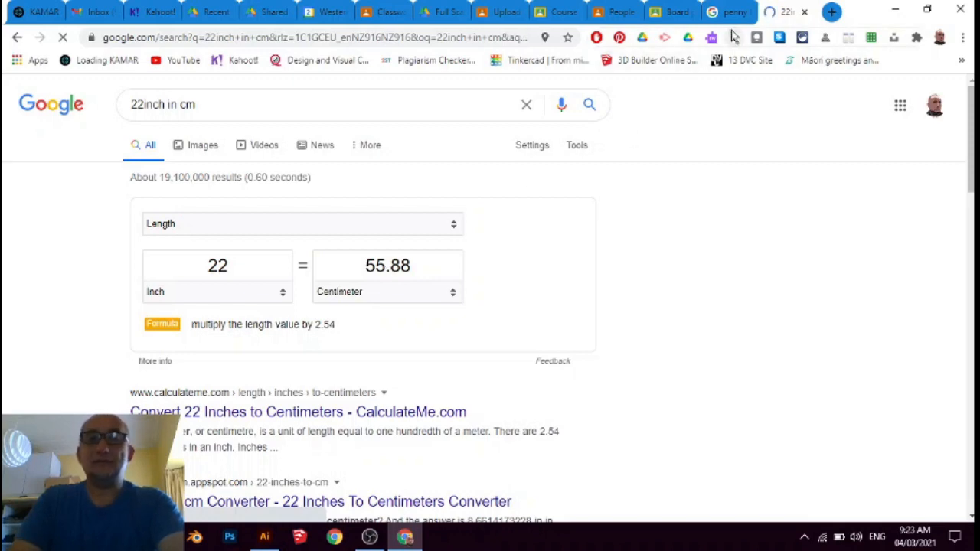
{"action": "left_click", "coordinate": [804, 11]}
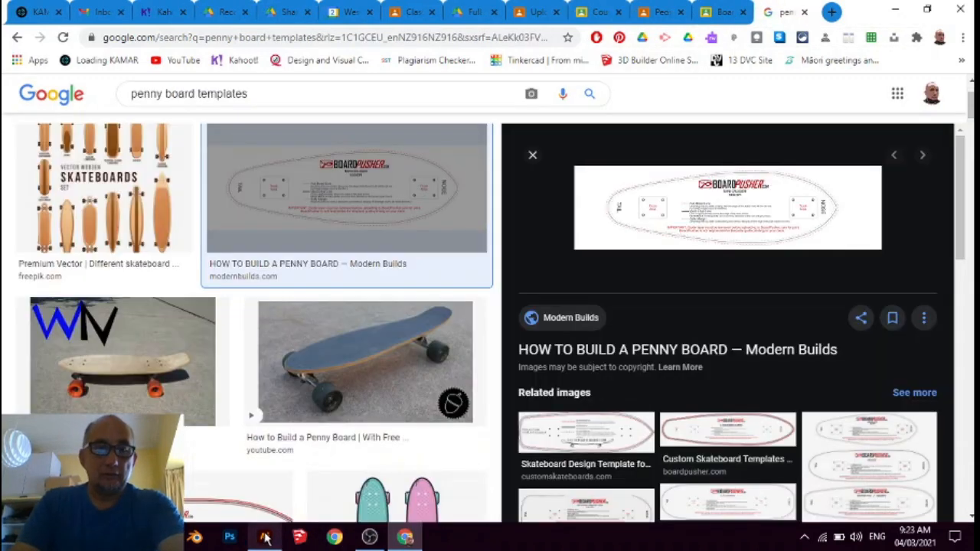
Return to Illustrator and crop the board image's width to the tail and nose tips, about 605 mm wide
{"action": "left_click", "coordinate": [264, 536]}
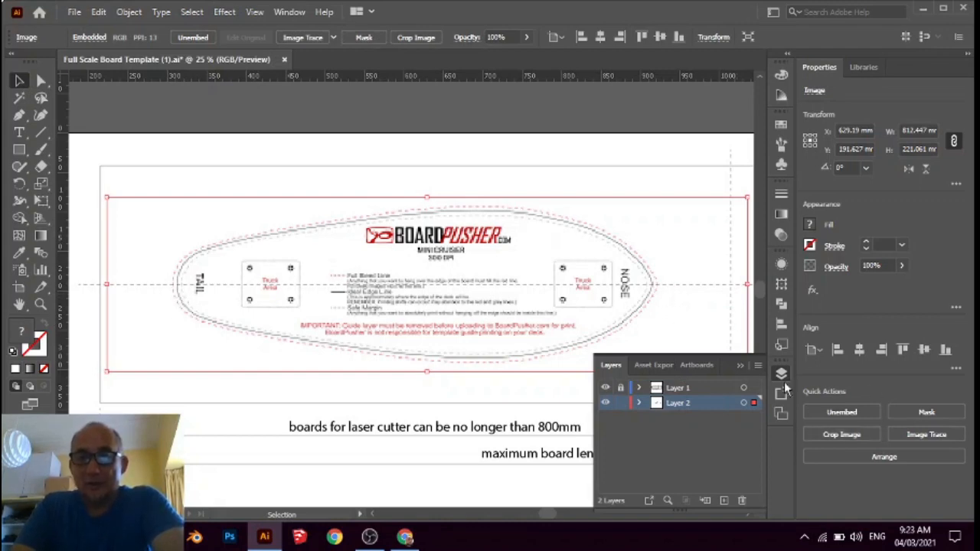
{"action": "left_click", "coordinate": [836, 435]}
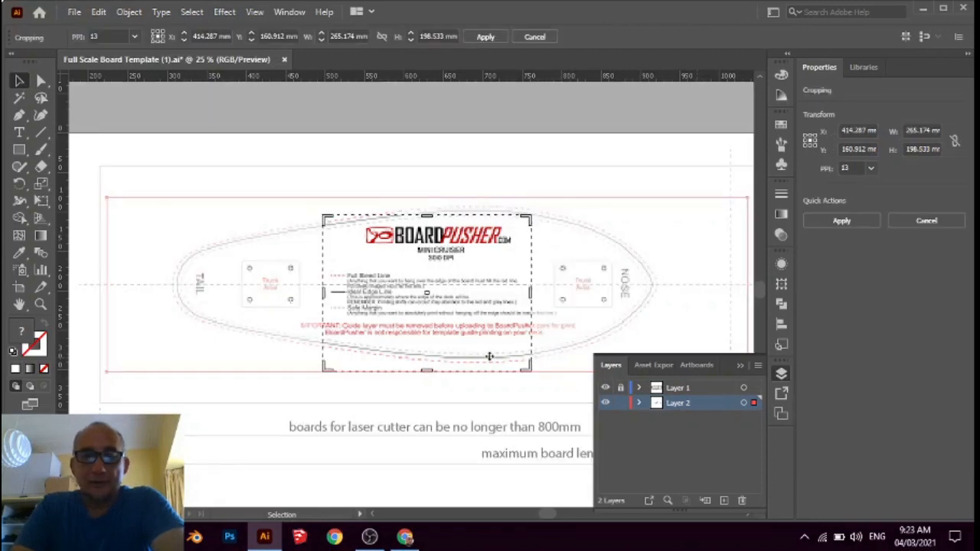
{"action": "left_click_drag", "start_coordinate": [325, 292], "coordinate": [178, 277]}
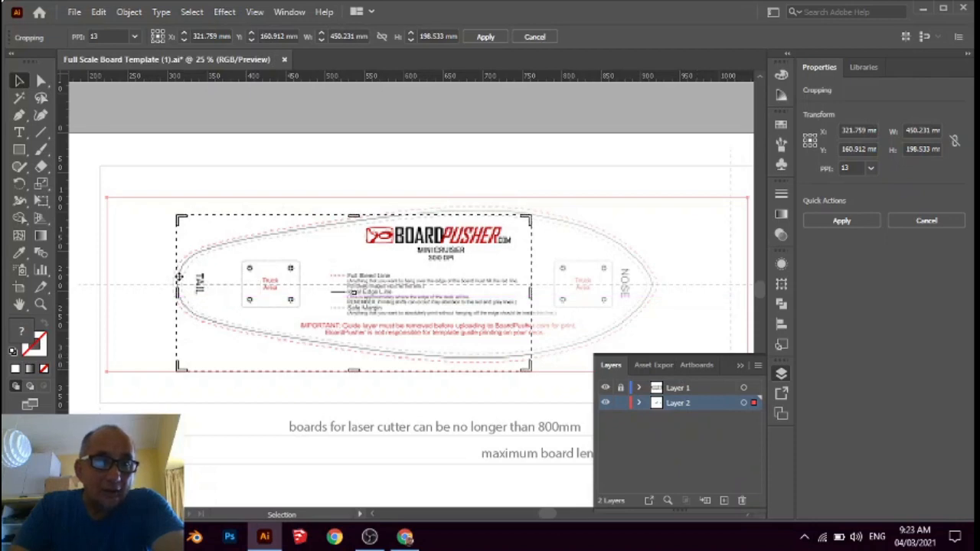
{"action": "left_click_drag", "start_coordinate": [529, 295], "coordinate": [651, 294]}
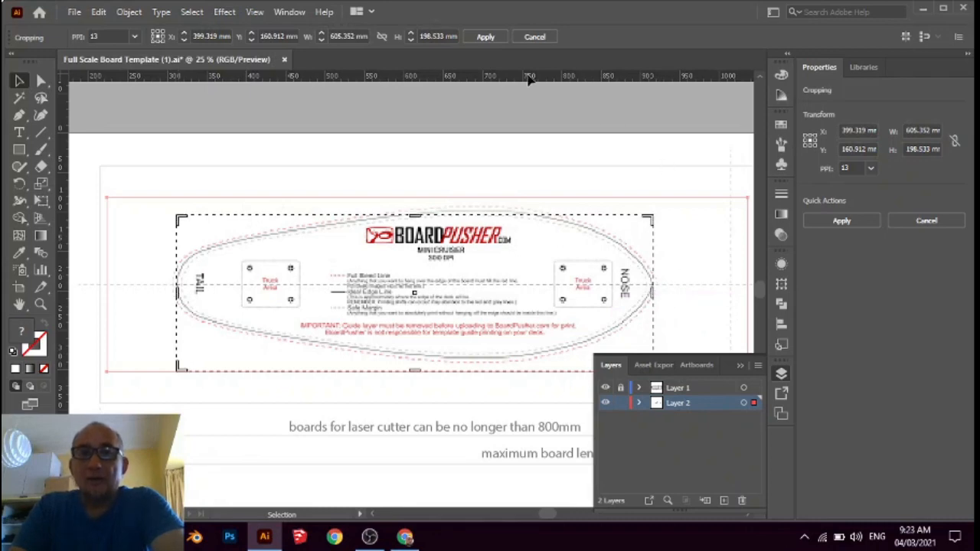
{"action": "left_click", "coordinate": [481, 38]}
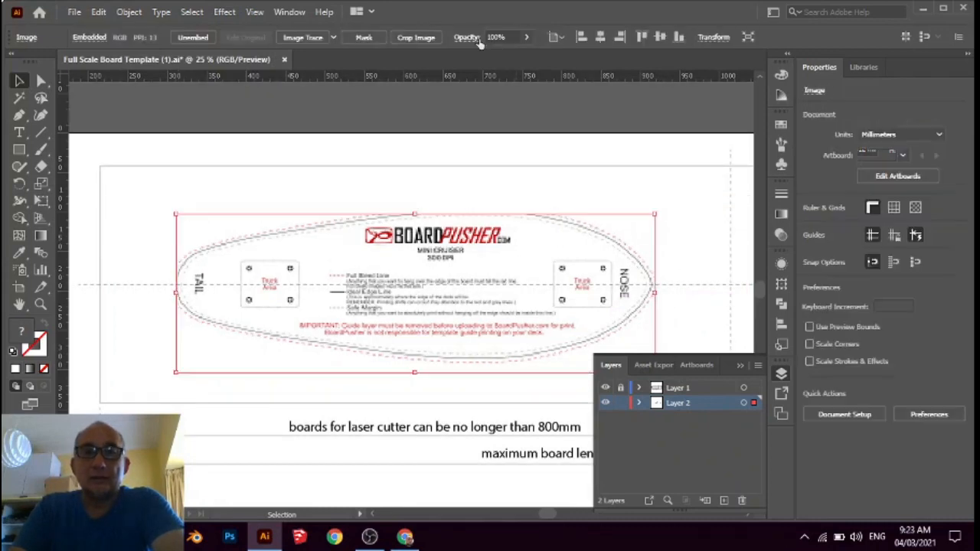
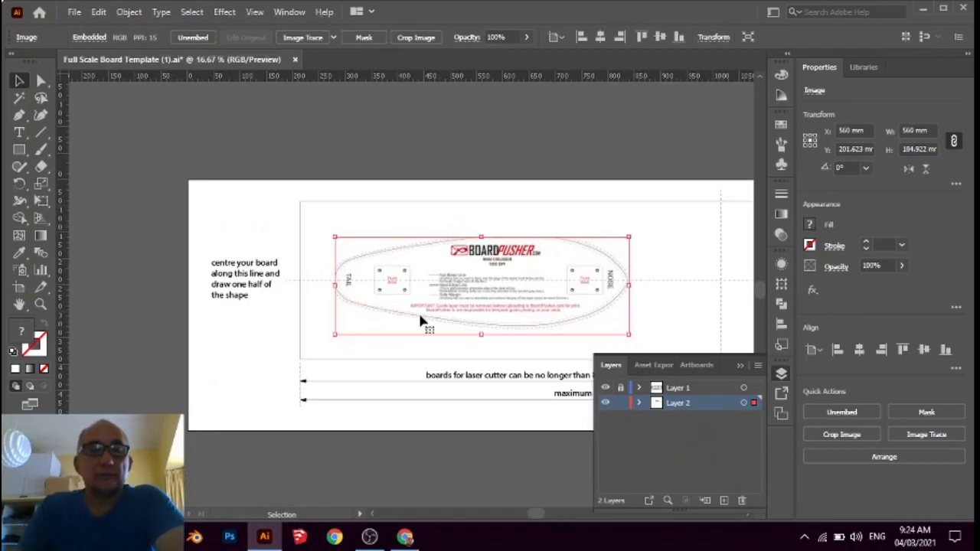
Deselect the board image and set the Pen tool's stroke colour to RGB Red
{"action": "left_click", "coordinate": [19, 115]}
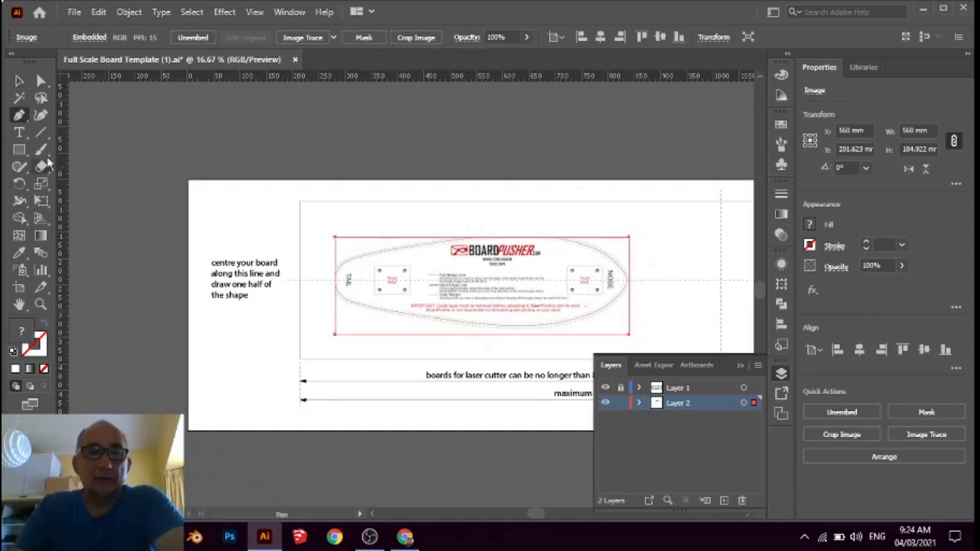
{"action": "left_click", "coordinate": [19, 81]}
{"action": "left_click", "coordinate": [383, 220]}
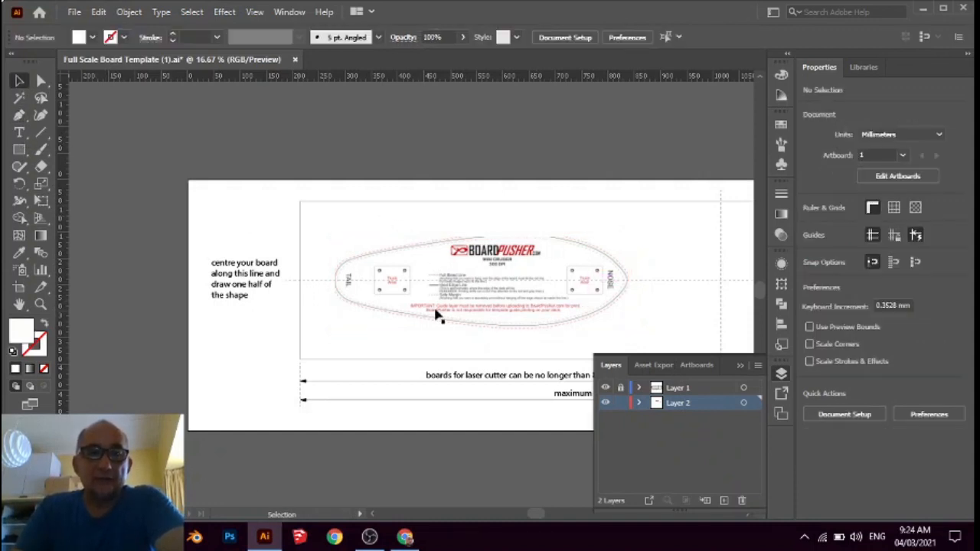
{"action": "key", "text": "p"}
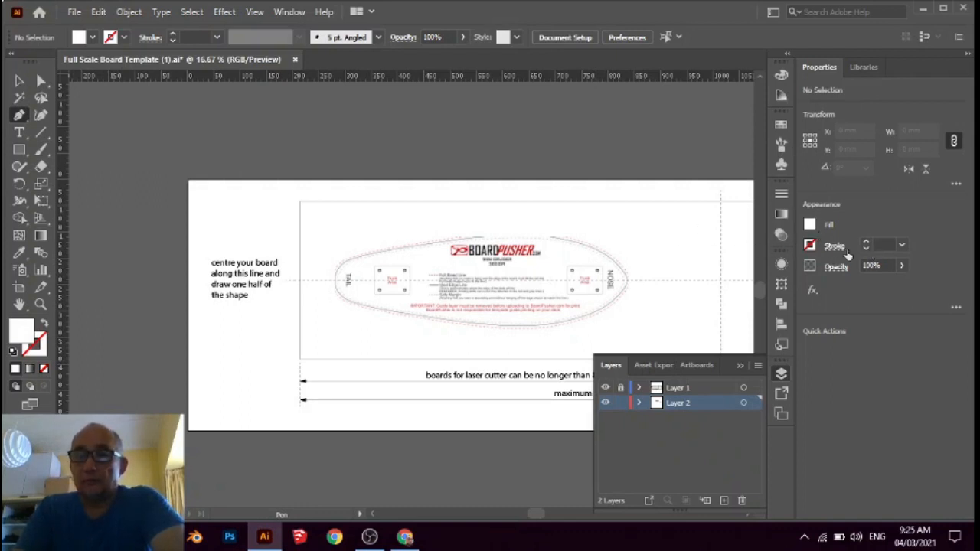
{"action": "left_click", "coordinate": [811, 246]}
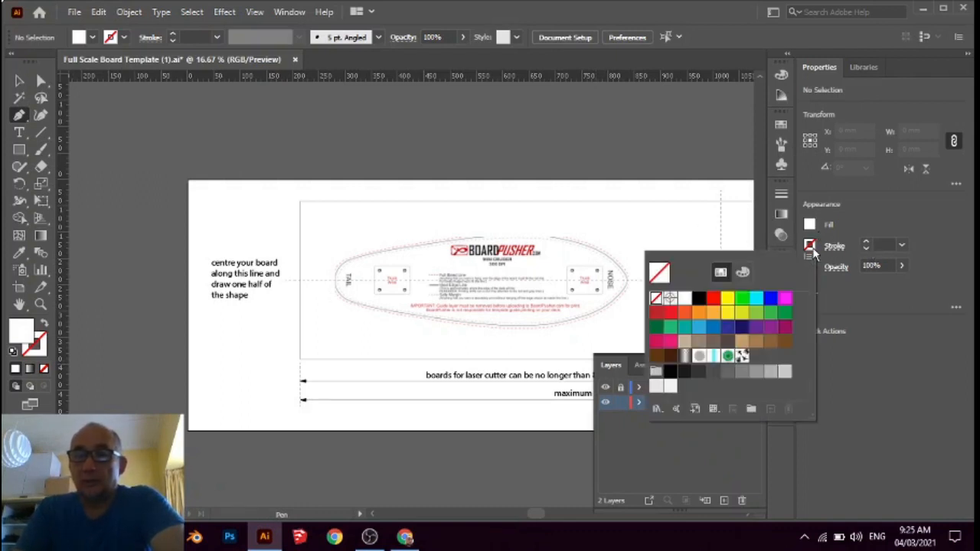
{"action": "left_click", "coordinate": [713, 299]}
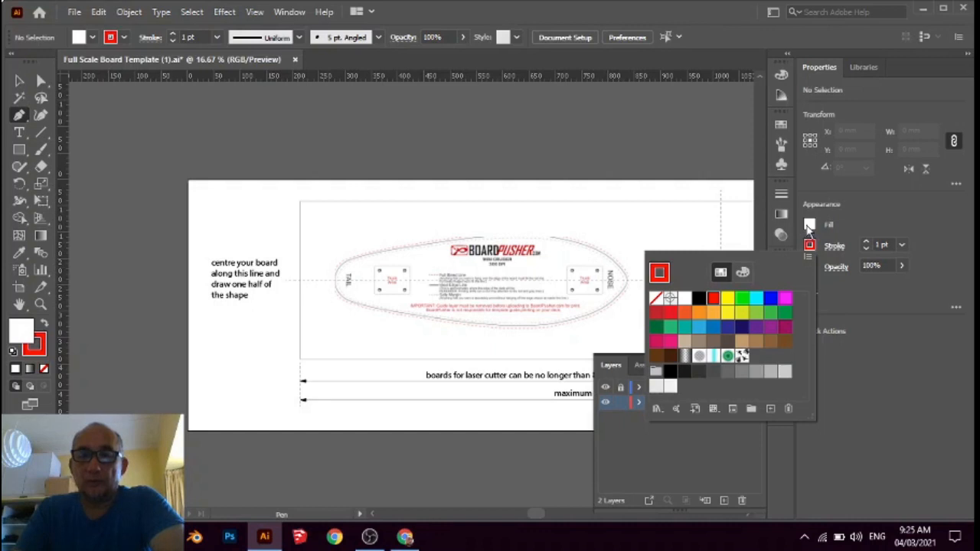
{"action": "left_click", "coordinate": [19, 327]}
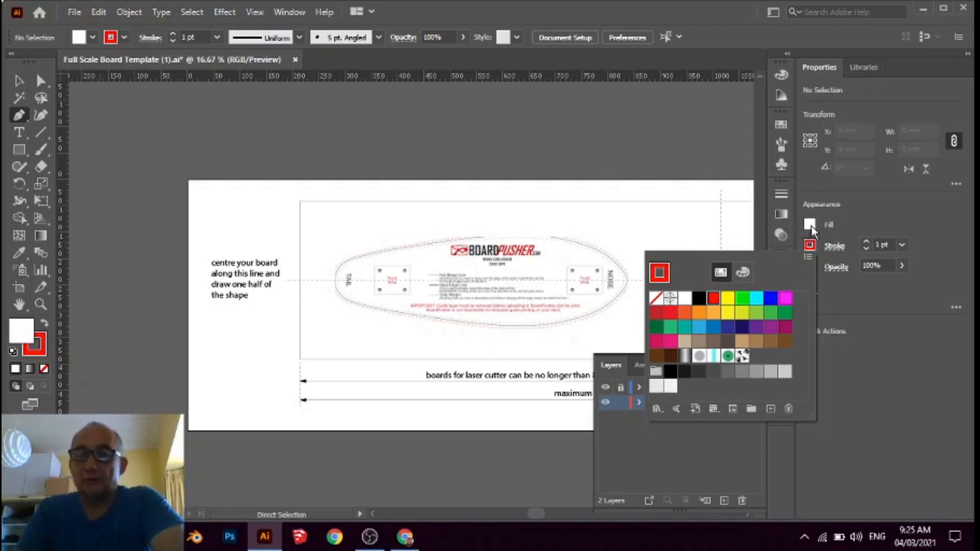
{"action": "left_click", "coordinate": [699, 298]}
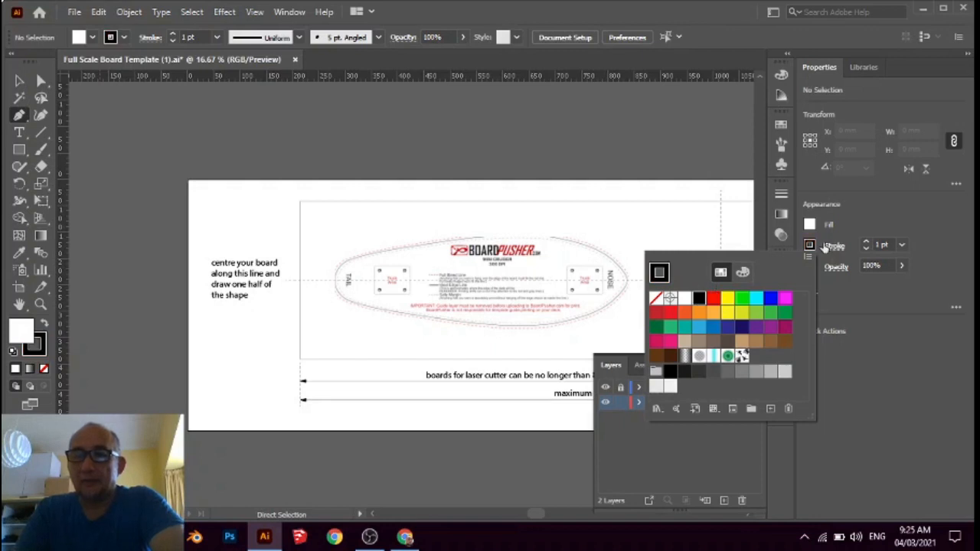
{"action": "left_click", "coordinate": [713, 301]}
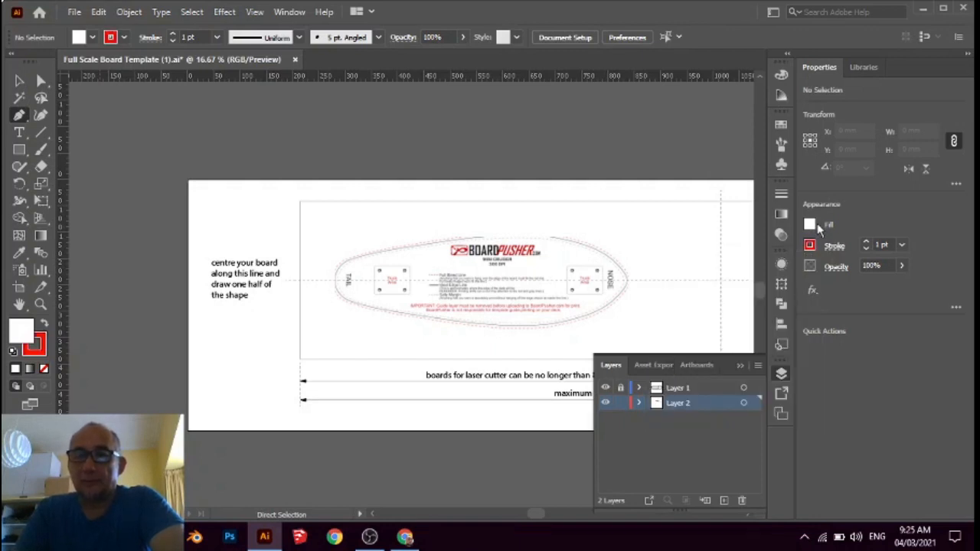
Set the fill colour to black and the stroke weight to 5 pt for the new path
{"action": "left_click", "coordinate": [810, 224]}
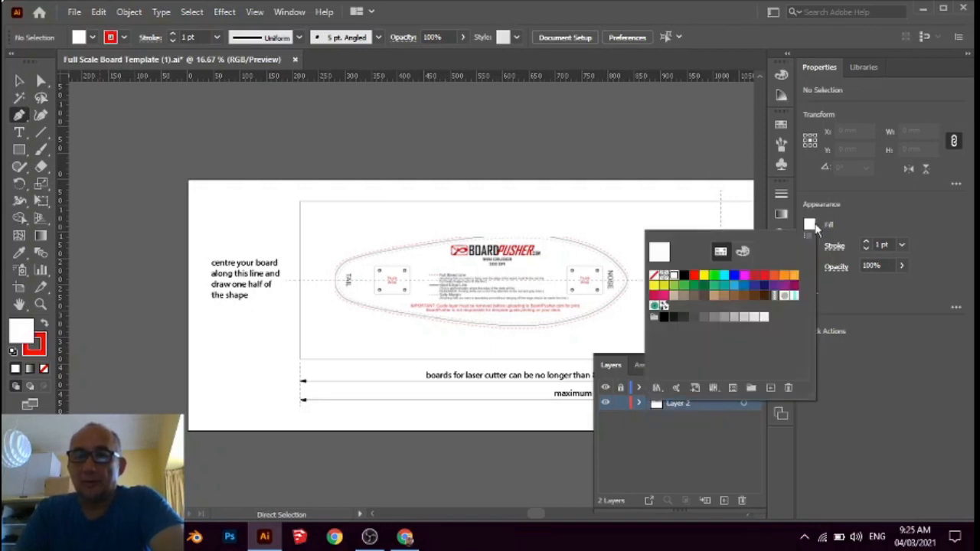
{"action": "left_click", "coordinate": [683, 278]}
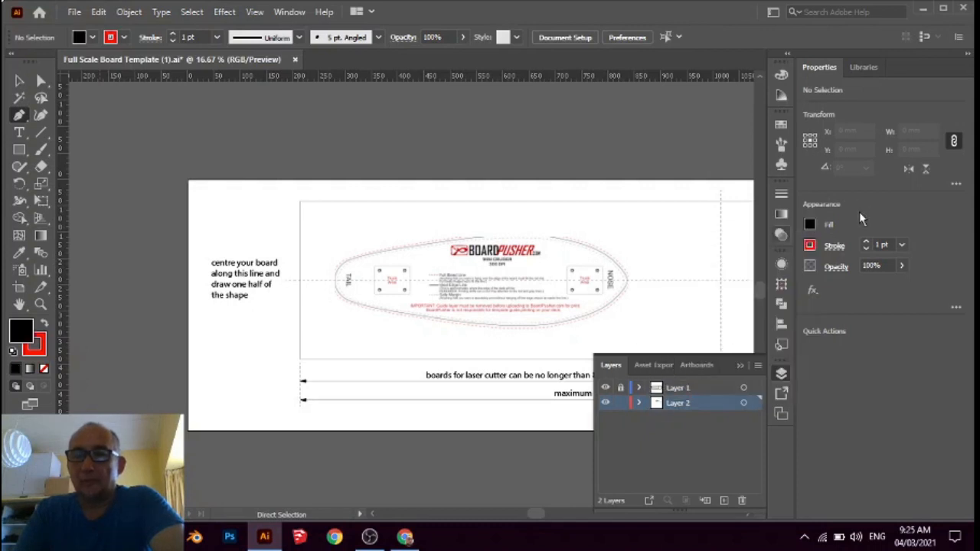
{"action": "left_click", "coordinate": [891, 244]}
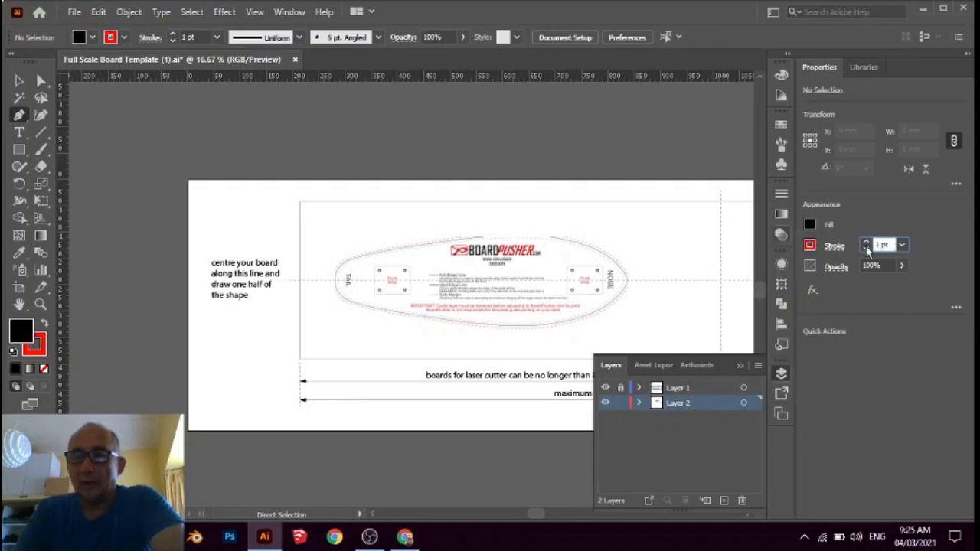
{"action": "left_click", "coordinate": [901, 245]}
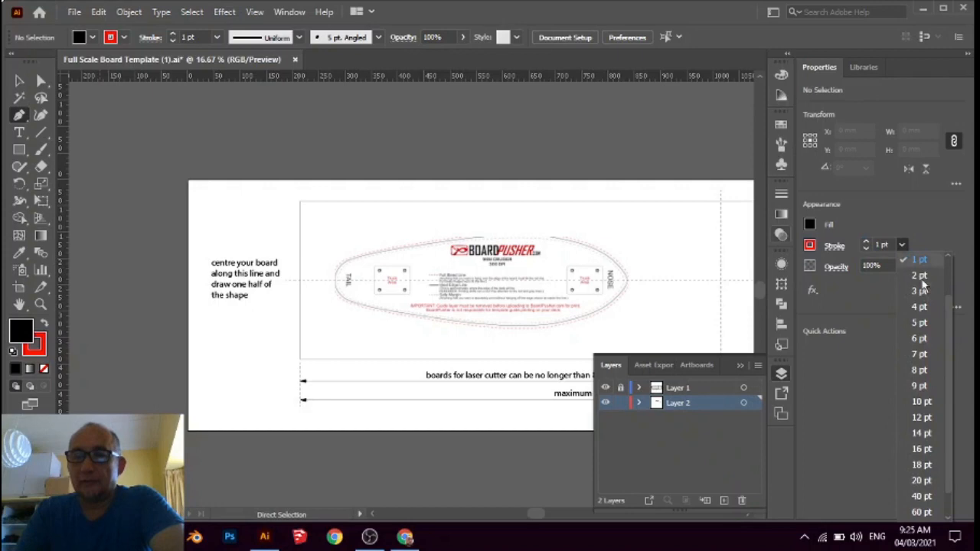
{"action": "left_click", "coordinate": [938, 323]}
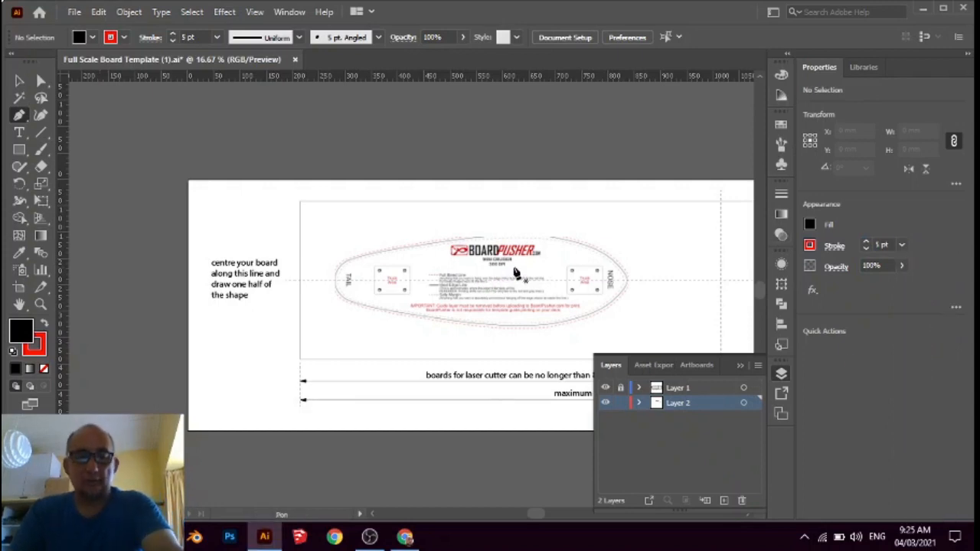
Start a Pen tool path at the board's tail tip, on the dashed horizontal centre line
{"action": "scroll", "coordinate": [420, 270], "scroll_direction": "up", "scroll_amount": 4}
{"action": "scroll", "coordinate": [357, 271], "scroll_direction": "down", "scroll_amount": 2}
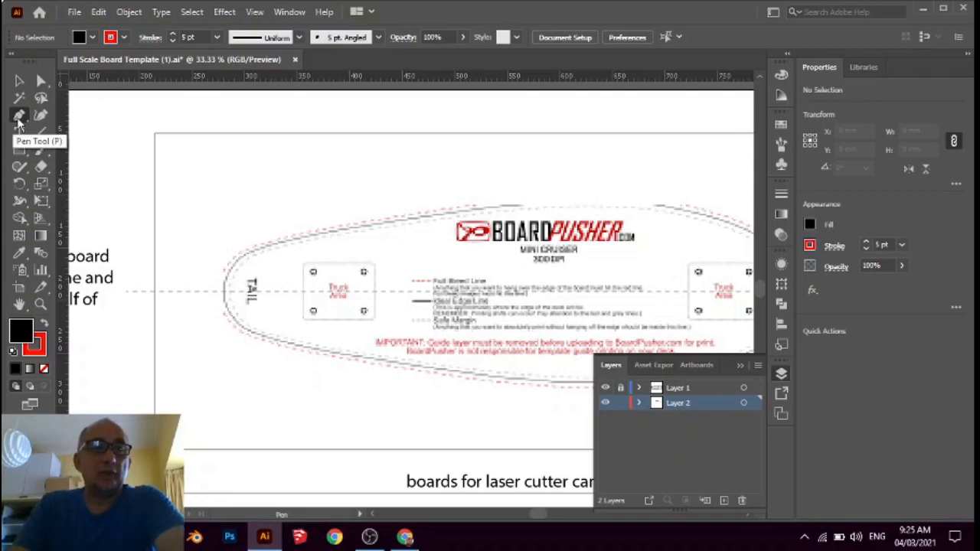
{"action": "left_click", "coordinate": [224, 292]}
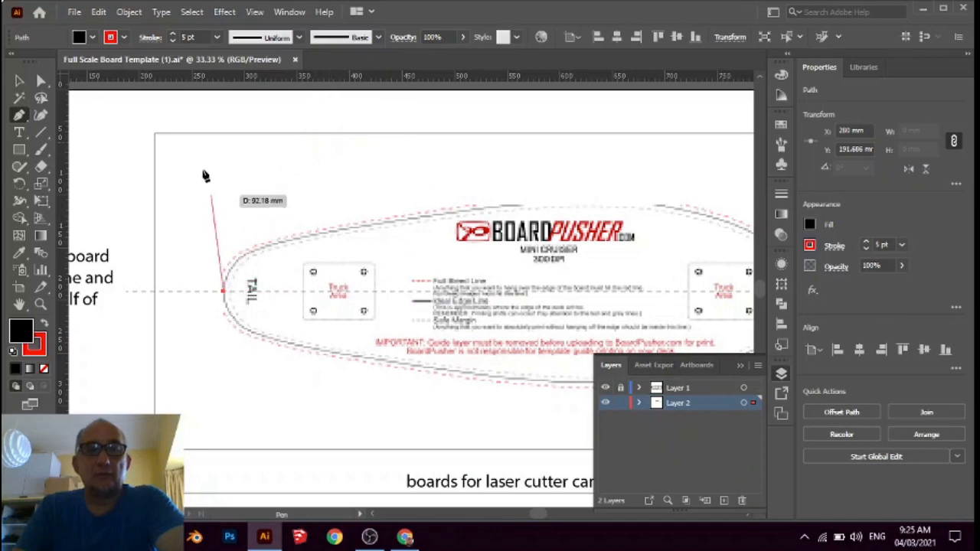
Try outlining the tail half of the board with straight pen segments and set the path's fill to None
{"action": "left_click", "coordinate": [262, 250]}
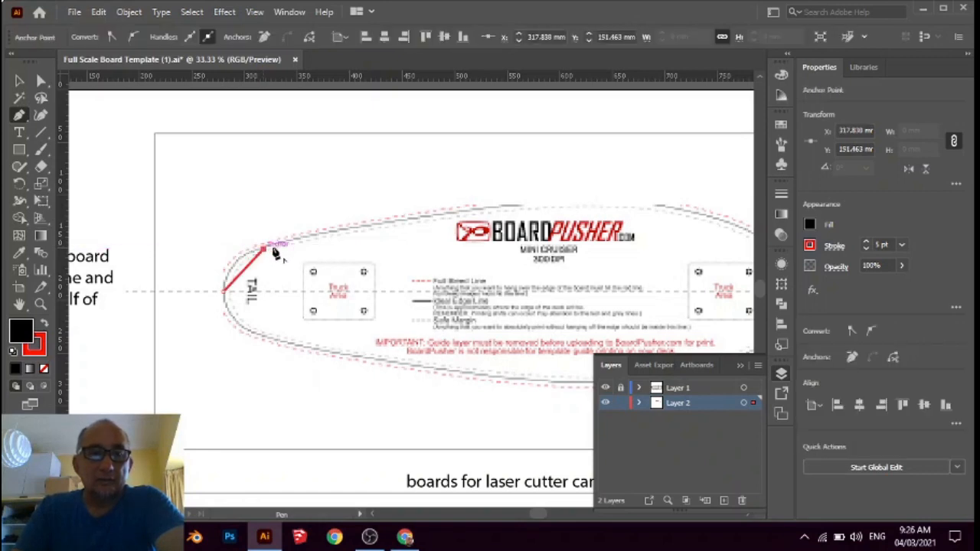
{"action": "left_click", "coordinate": [419, 219]}
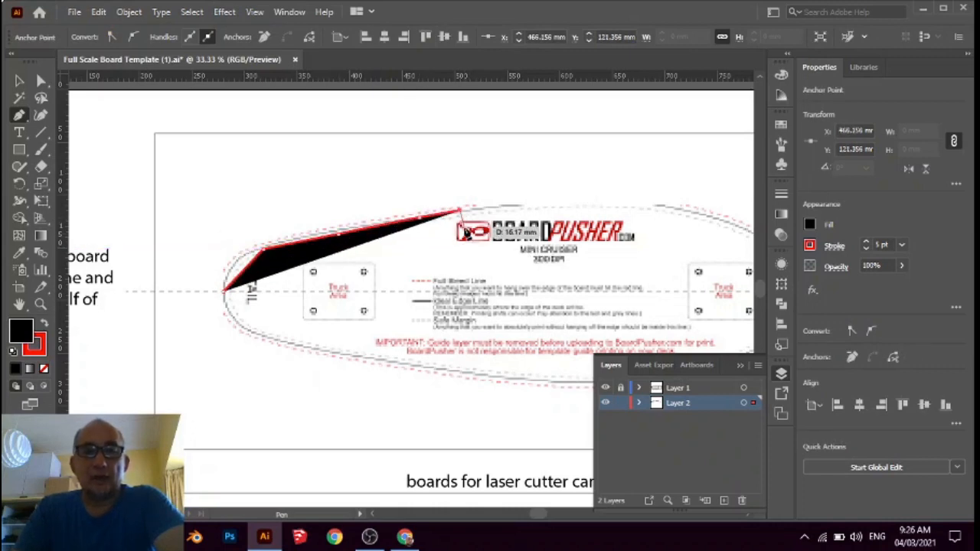
{"action": "left_click", "coordinate": [491, 209]}
{"action": "left_click", "coordinate": [511, 289]}
{"action": "left_click", "coordinate": [481, 349]}
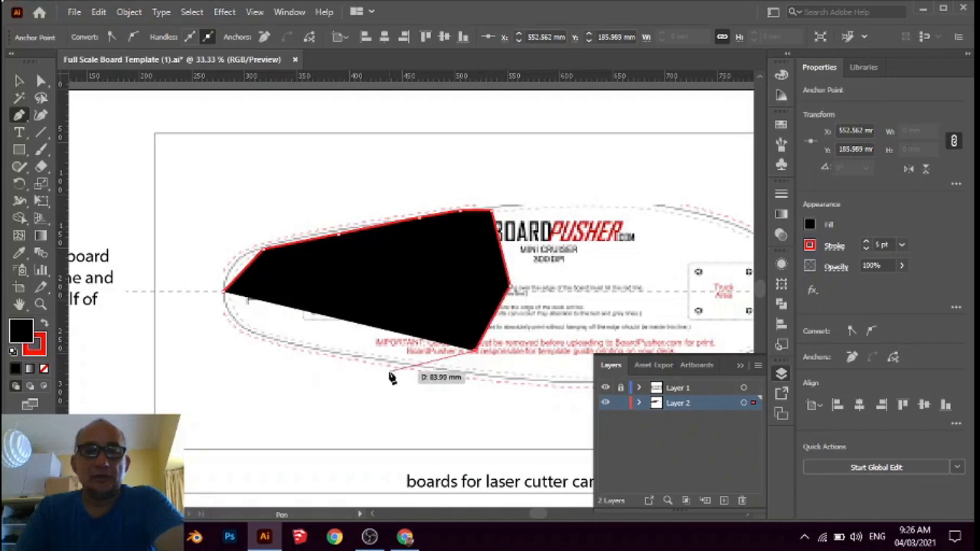
{"action": "left_click", "coordinate": [388, 371]}
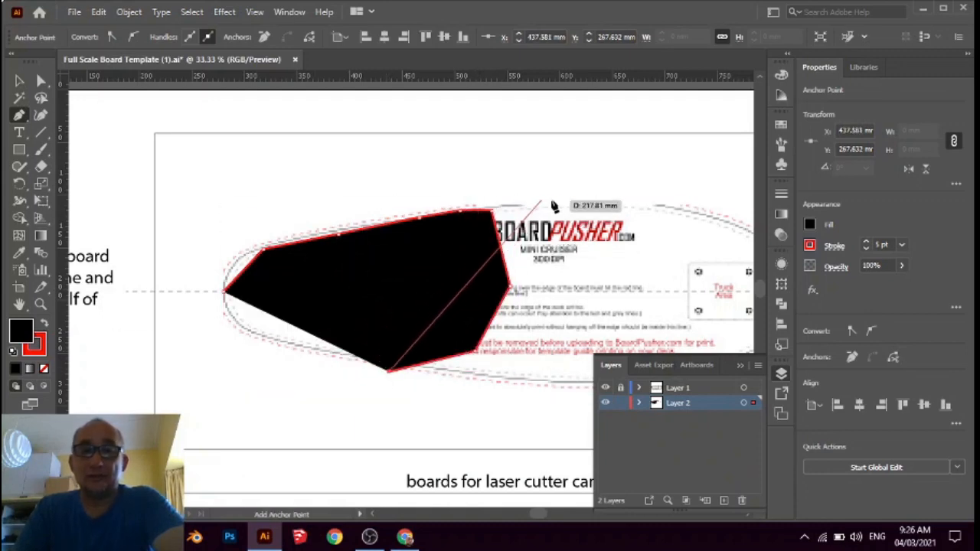
{"action": "left_click", "coordinate": [483, 357]}
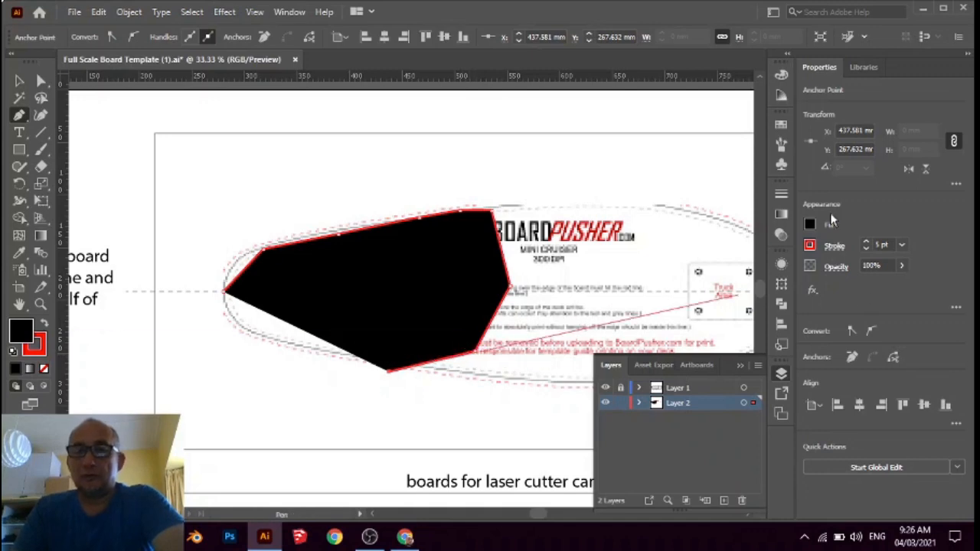
{"action": "left_click", "coordinate": [810, 227]}
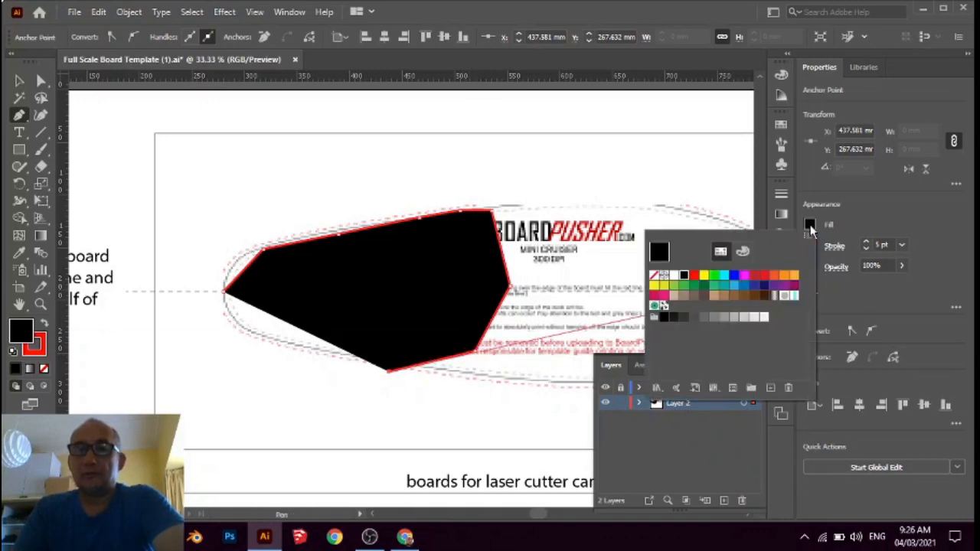
{"action": "left_click", "coordinate": [654, 277]}
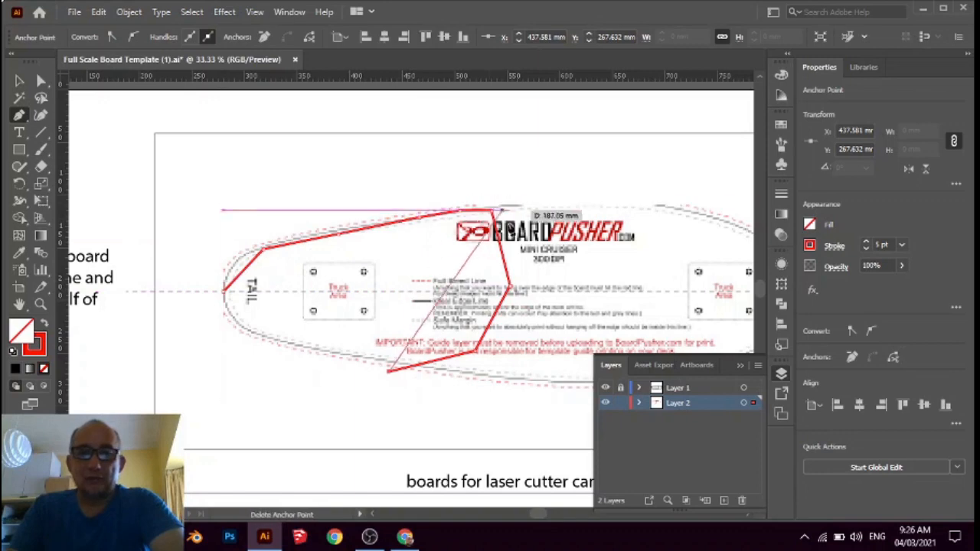
Undo the fill change and all straight segments back to the single starting anchor at the tail tip
{"action": "key", "text": "ctrl"}
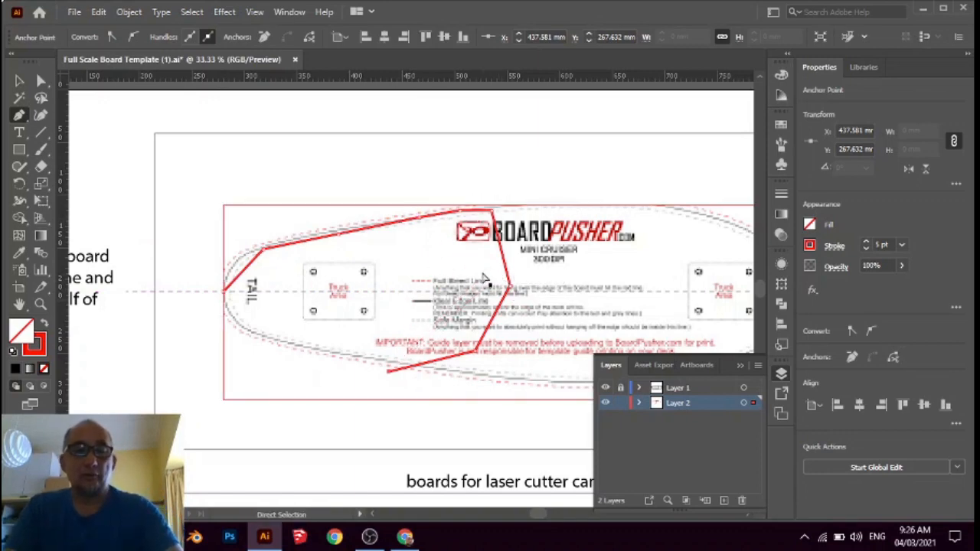
{"action": "key", "text": "ctrl+z"}
{"action": "key", "text": "ctrl+z"}
{"action": "key", "text": "ctrl+z"}
{"action": "key", "text": "ctrl+z"}
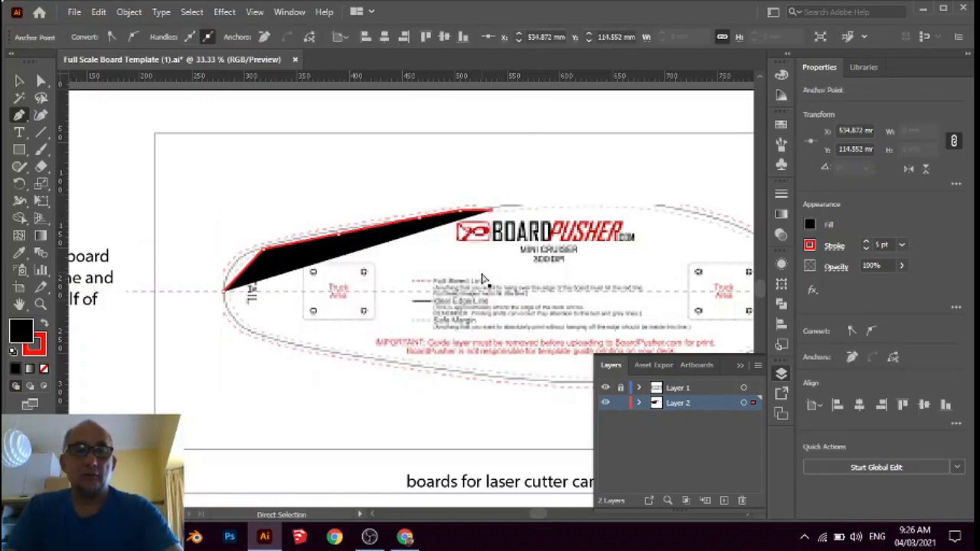
{"action": "key", "text": "ctrl+z"}
{"action": "key", "text": "ctrl+z"}
{"action": "key", "text": "ctrl+z"}
{"action": "key", "text": "ctrl+z"}
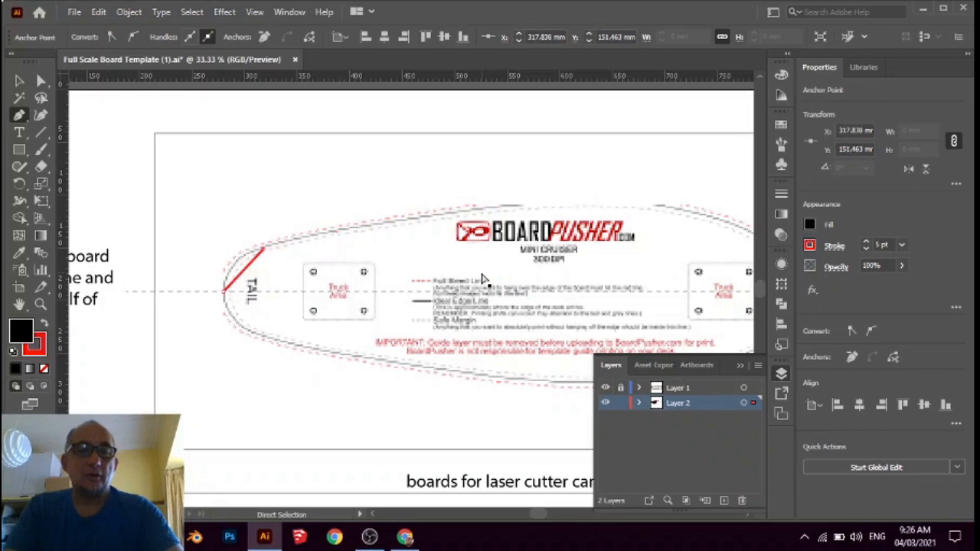
{"action": "key", "text": "ctrl+z"}
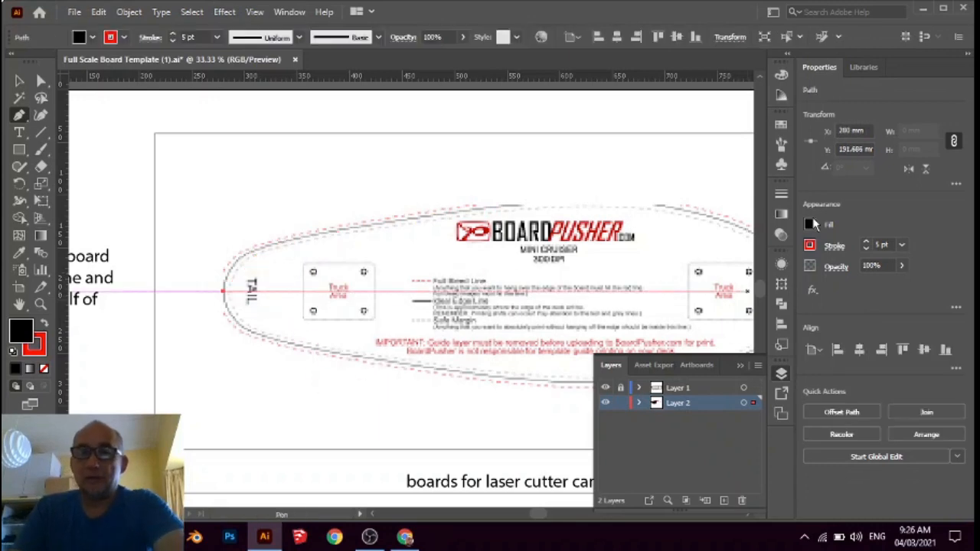
Set the fill of the started path to None
{"action": "left_click", "coordinate": [810, 224]}
{"action": "left_click", "coordinate": [654, 274]}
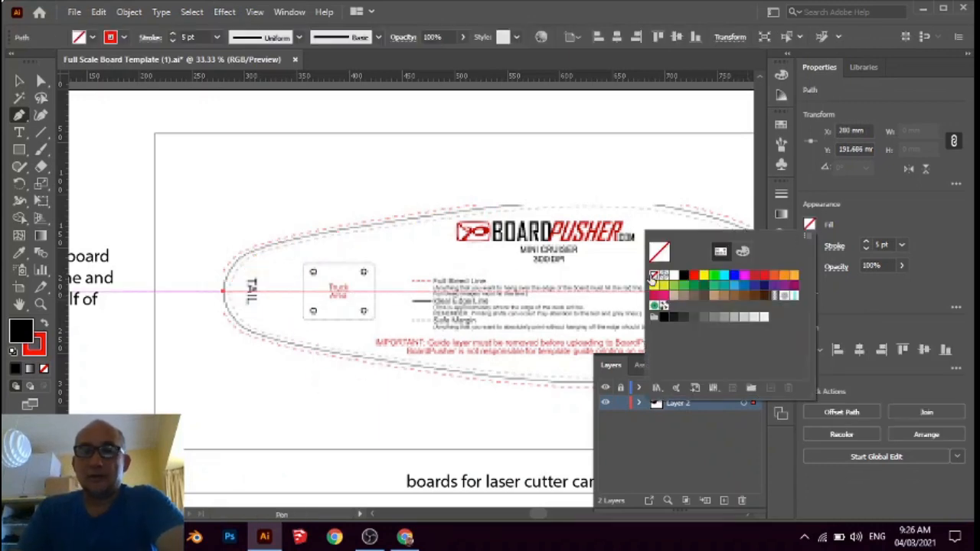
{"action": "left_click", "coordinate": [235, 262]}
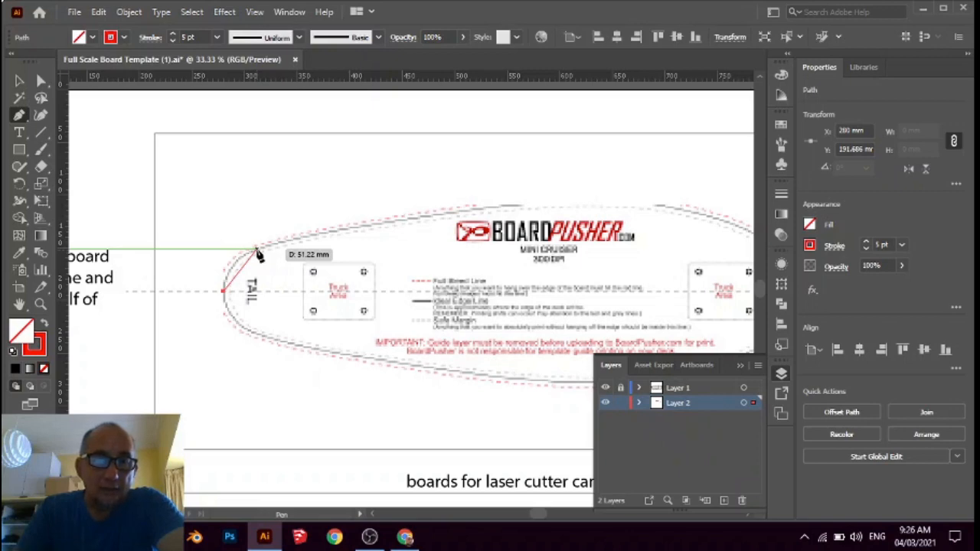
Trace the board's upper edge with two curved segments, anchored at about X 312, Y 151 mm past the tail curve and X 634, Y 109 mm mid-board
{"action": "left_click_drag", "start_coordinate": [257, 251], "coordinate": [289, 241]}
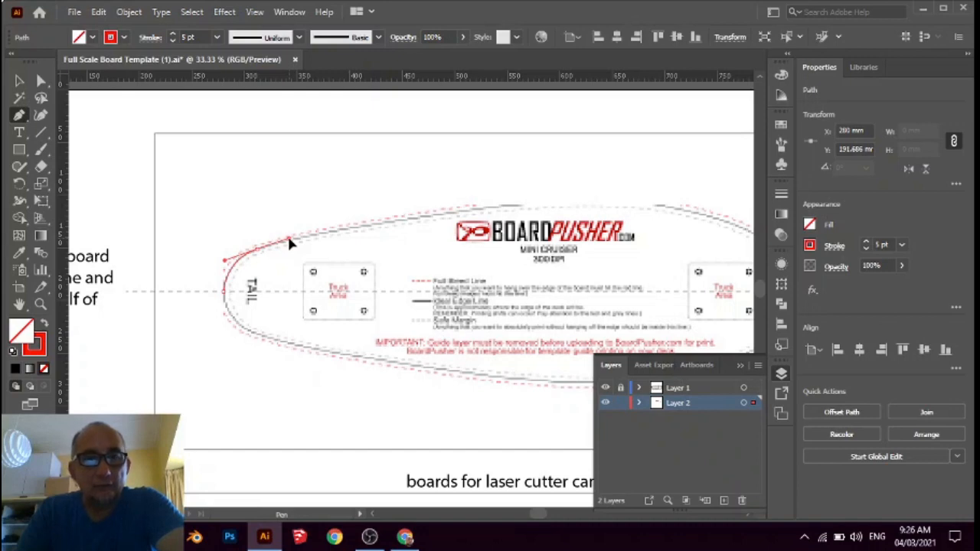
{"action": "left_click_drag", "start_coordinate": [288, 239], "coordinate": [289, 239]}
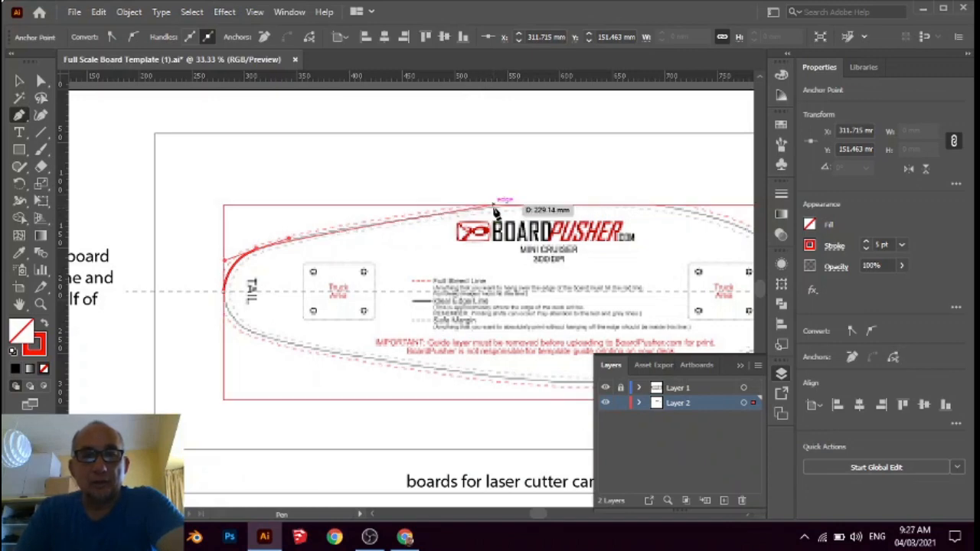
{"action": "scroll", "coordinate": [497, 217], "scroll_direction": "up", "scroll_amount": 3}
{"action": "scroll", "coordinate": [490, 227], "scroll_direction": "down", "scroll_amount": 2}
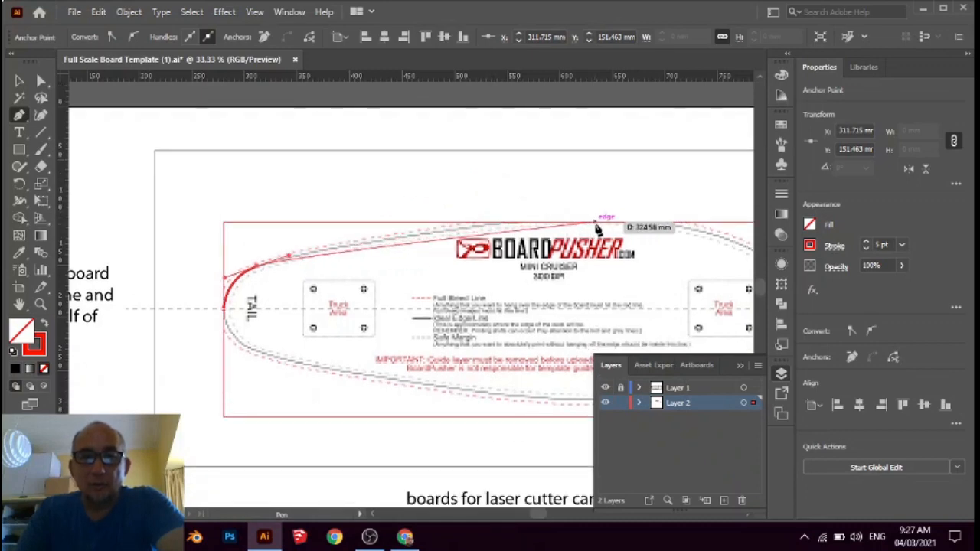
{"action": "left_click_drag", "start_coordinate": [596, 224], "coordinate": [713, 226]}
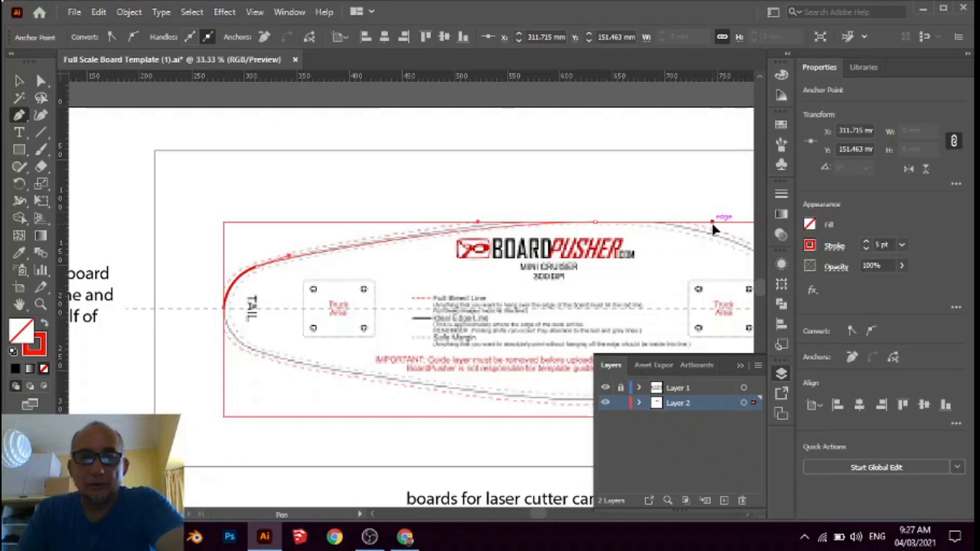
{"action": "mouse_move", "coordinate": [712, 228]}
{"action": "left_mouse_down"}
{"action": "mouse_move", "coordinate": [760, 225]}
{"action": "mouse_move", "coordinate": [708, 228]}
{"action": "left_mouse_up"}
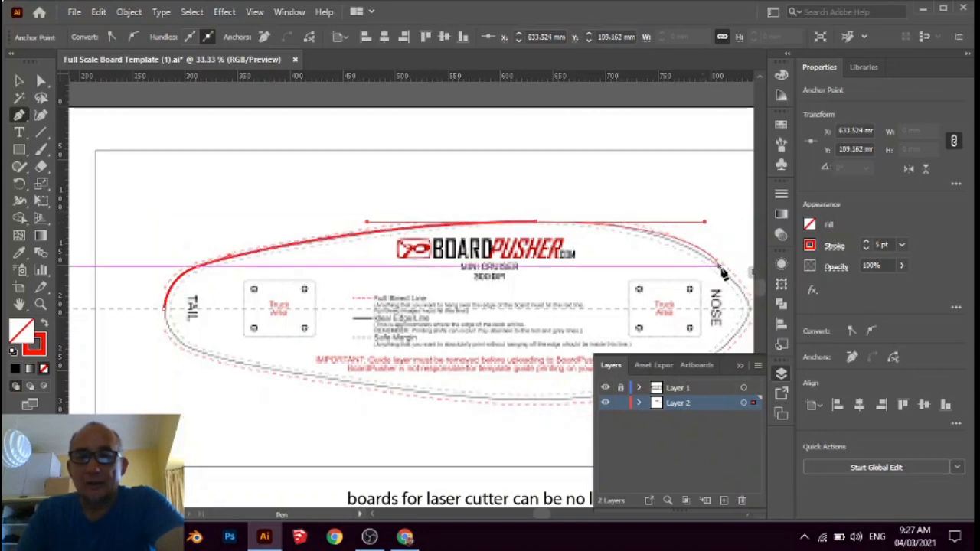
{"action": "scroll", "coordinate": [313, 219], "scroll_direction": "down", "scroll_amount": 1}
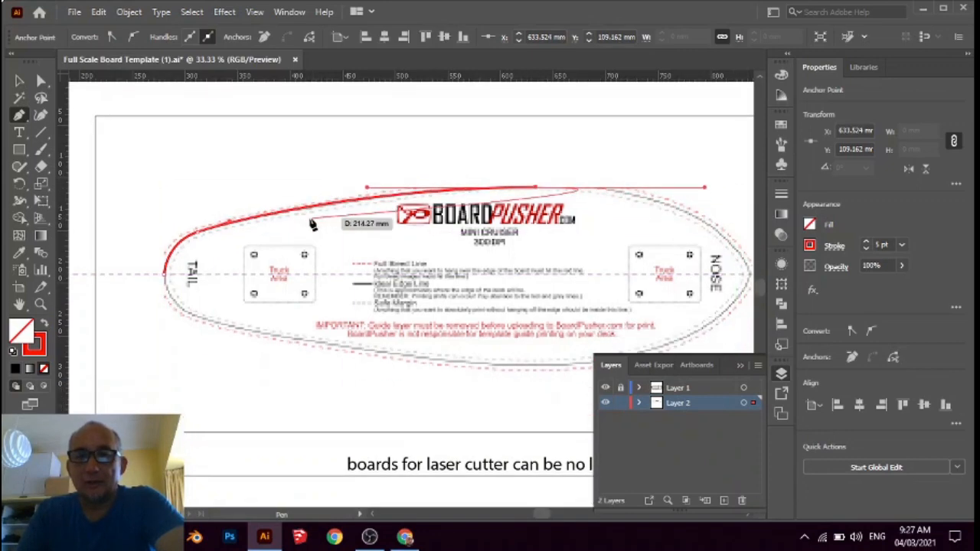
{"action": "scroll", "coordinate": [199, 197], "scroll_direction": "down", "scroll_amount": 2}
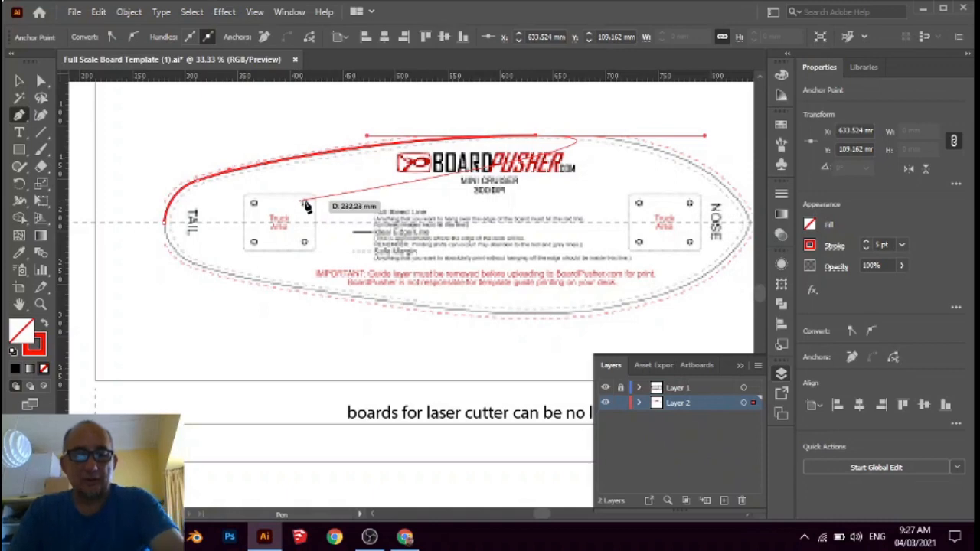
Trace the last curved segment of the upper edge to the nose tip on the centreline, at about X 837, Y 192 mm, and end the path
{"action": "scroll", "coordinate": [259, 224], "scroll_direction": "down", "scroll_amount": 2}
{"action": "scroll", "coordinate": [432, 225], "scroll_direction": "up", "scroll_amount": 3}
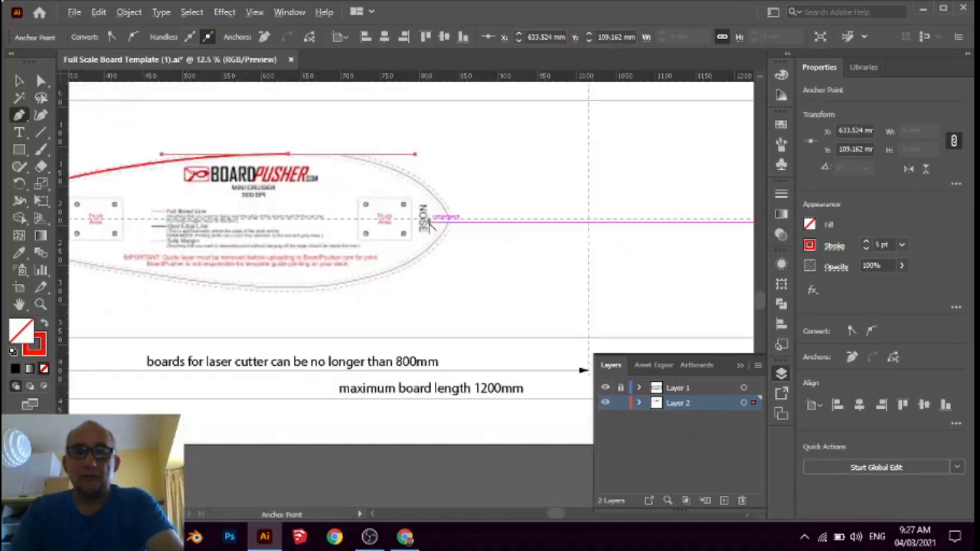
{"action": "scroll", "coordinate": [483, 221], "scroll_direction": "down", "scroll_amount": 1}
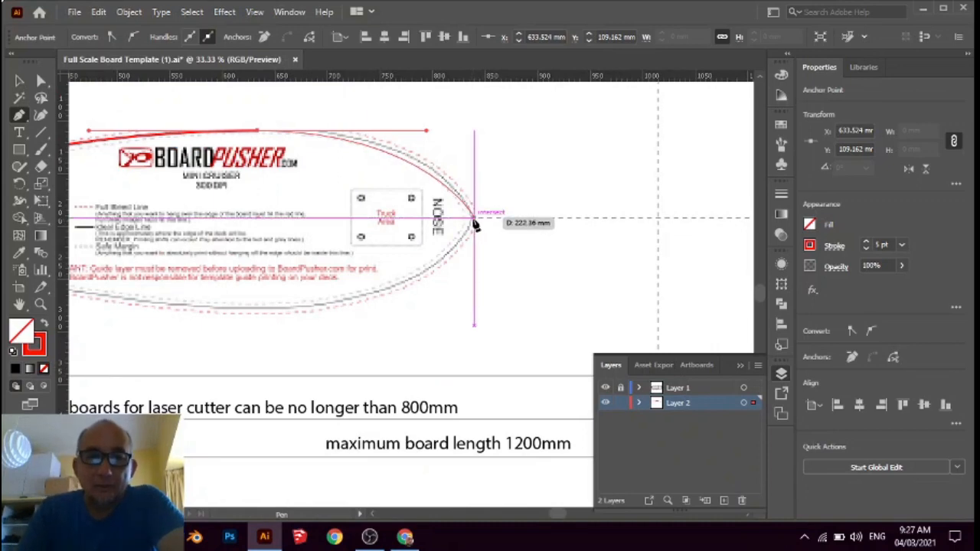
{"action": "scroll", "coordinate": [475, 223], "scroll_direction": "up", "scroll_amount": 3}
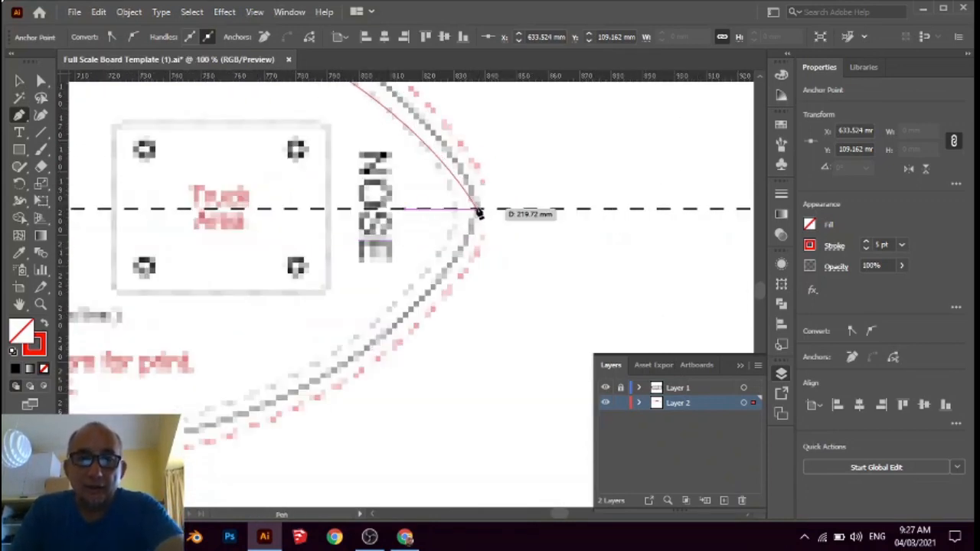
{"action": "left_click_drag", "start_coordinate": [477, 210], "coordinate": [479, 266]}
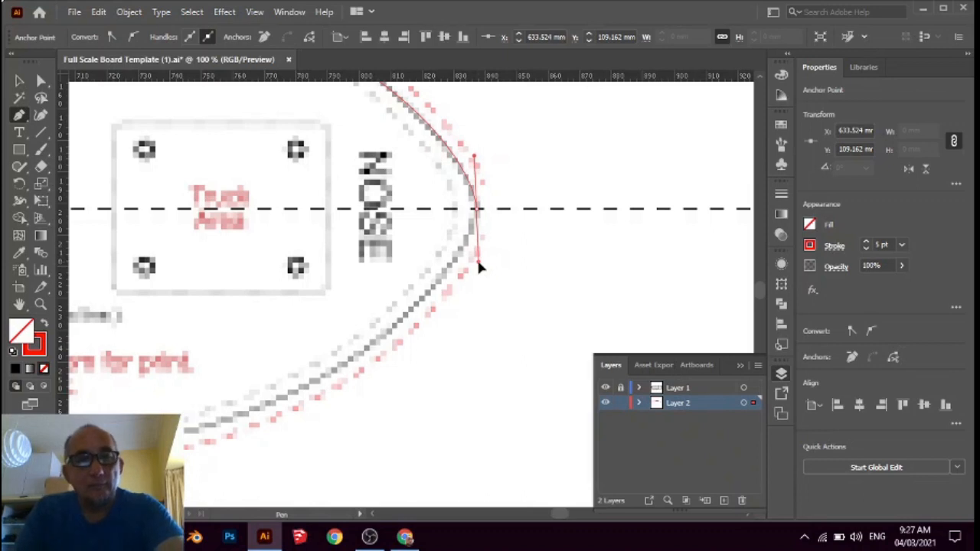
{"action": "mouse_move", "coordinate": [480, 265]}
{"action": "left_mouse_down"}
{"action": "mouse_move", "coordinate": [492, 269]}
{"action": "mouse_move", "coordinate": [476, 264]}
{"action": "mouse_move", "coordinate": [486, 271]}
{"action": "mouse_move", "coordinate": [460, 275]}
{"action": "mouse_move", "coordinate": [479, 281]}
{"action": "left_mouse_up"}
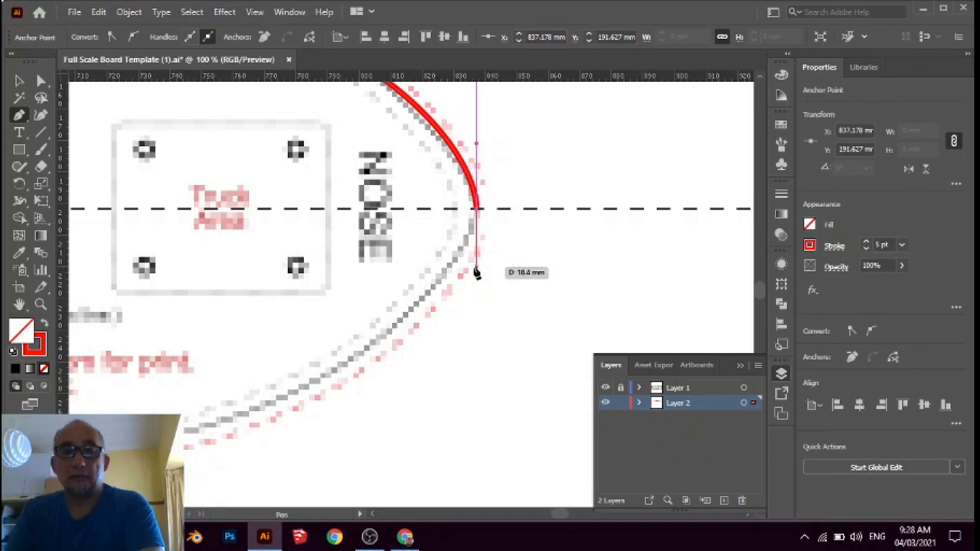
{"action": "key", "text": "Escape"}
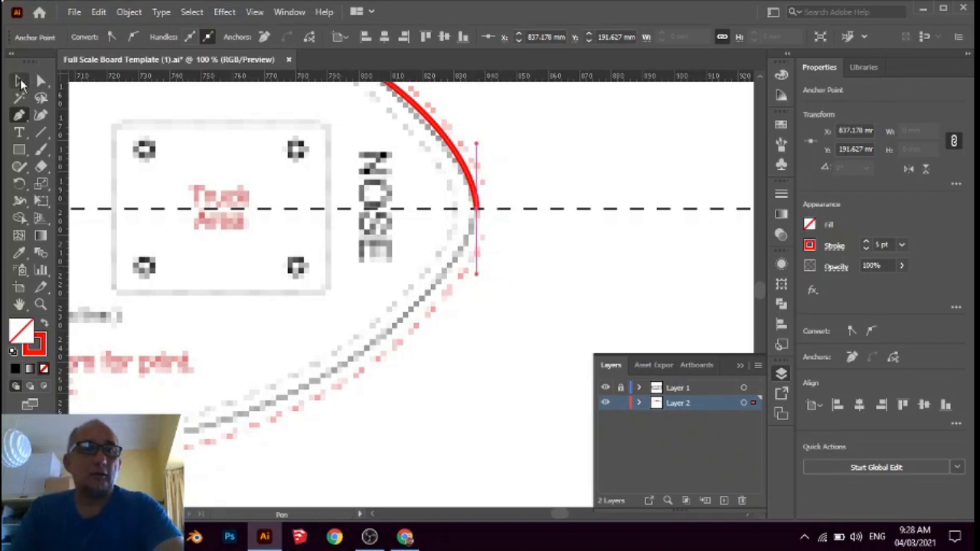
{"action": "key", "text": "v"}
Examine how closely the traced curve follows the board's edge along the upper side and around the nose
{"action": "scroll", "coordinate": [519, 256], "scroll_direction": "down", "scroll_amount": 2, "text": "alt"}
{"action": "scroll", "coordinate": [520, 264], "scroll_direction": "down", "scroll_amount": 1, "text": "alt"}
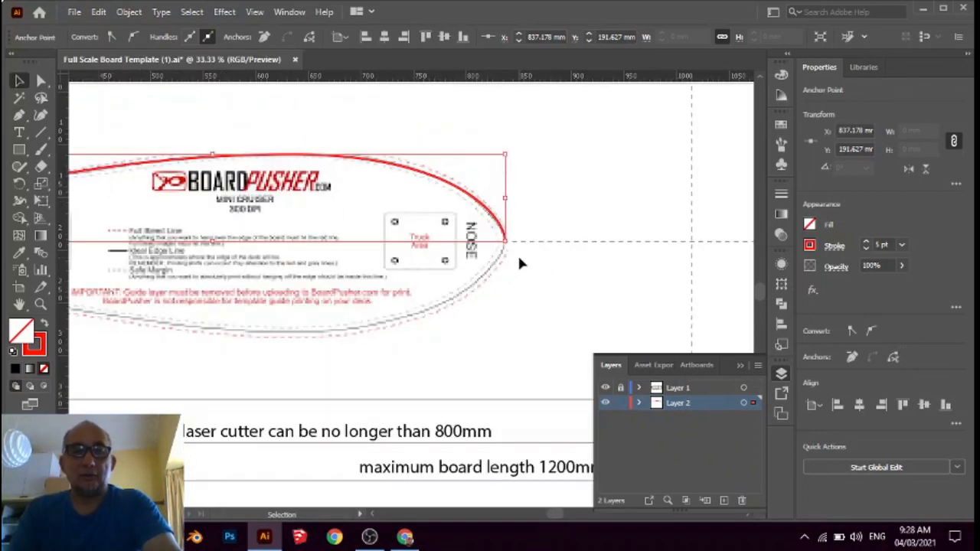
{"action": "scroll", "coordinate": [371, 218], "scroll_direction": "up", "scroll_amount": 1}
{"action": "scroll", "coordinate": [385, 214], "scroll_direction": "up", "scroll_amount": 1}
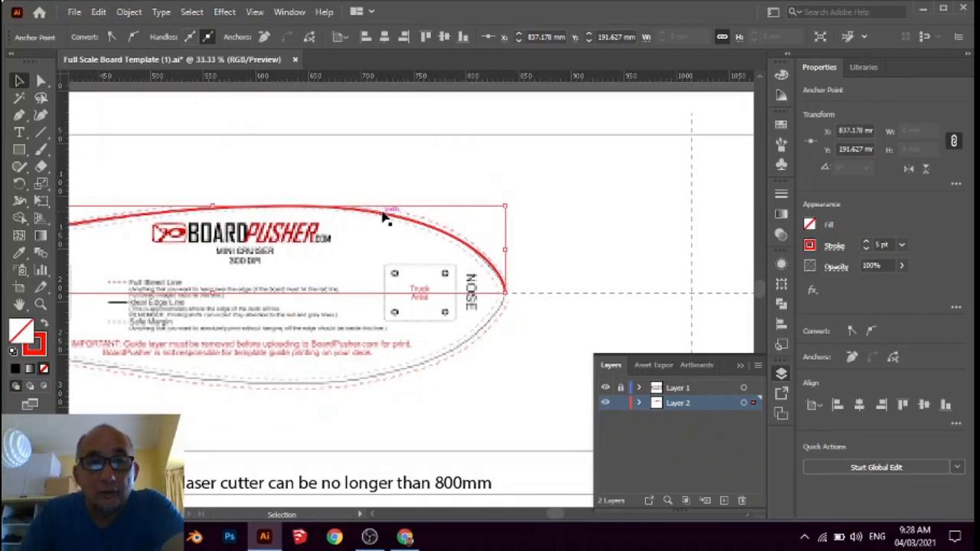
{"action": "scroll", "coordinate": [470, 251], "scroll_direction": "down", "scroll_amount": 1}
{"action": "scroll", "coordinate": [490, 262], "scroll_direction": "up", "scroll_amount": 3, "text": "alt"}
{"action": "scroll", "coordinate": [490, 249], "scroll_direction": "down", "scroll_amount": 2, "text": "alt"}
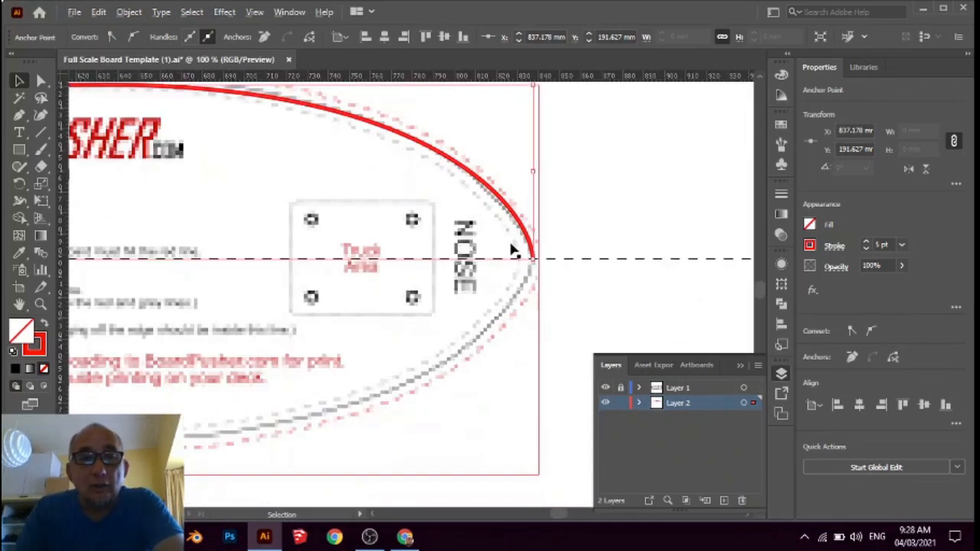
{"action": "scroll", "coordinate": [510, 245], "scroll_direction": "down", "scroll_amount": 1, "text": "alt"}
{"action": "scroll", "coordinate": [511, 244], "scroll_direction": "up", "scroll_amount": 2, "text": "alt"}
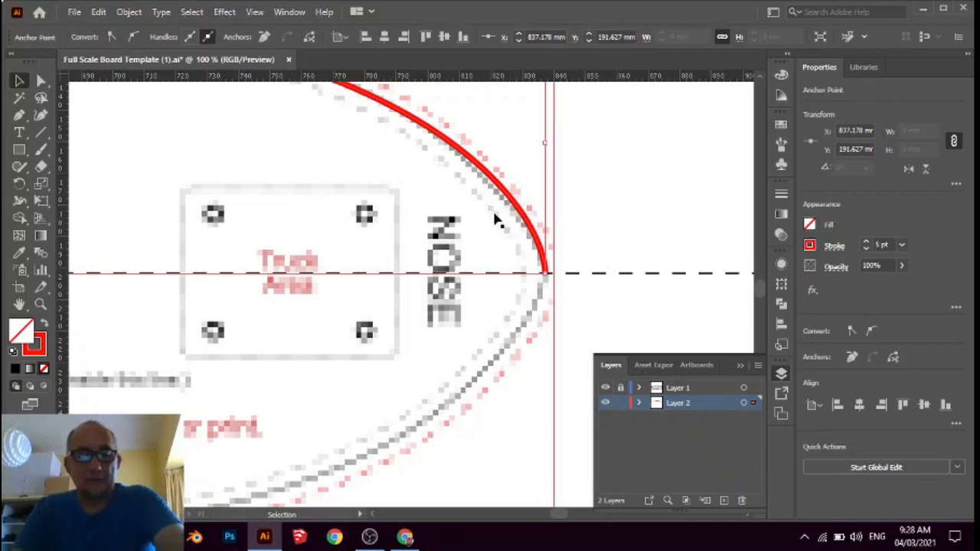
{"action": "scroll", "coordinate": [538, 241], "scroll_direction": "down", "scroll_amount": 3}
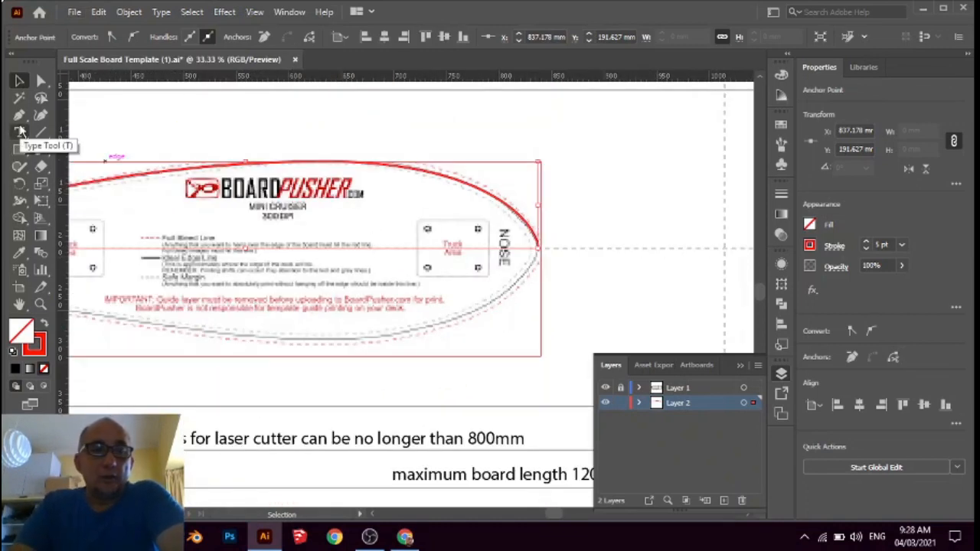
{"action": "left_click", "coordinate": [259, 160]}
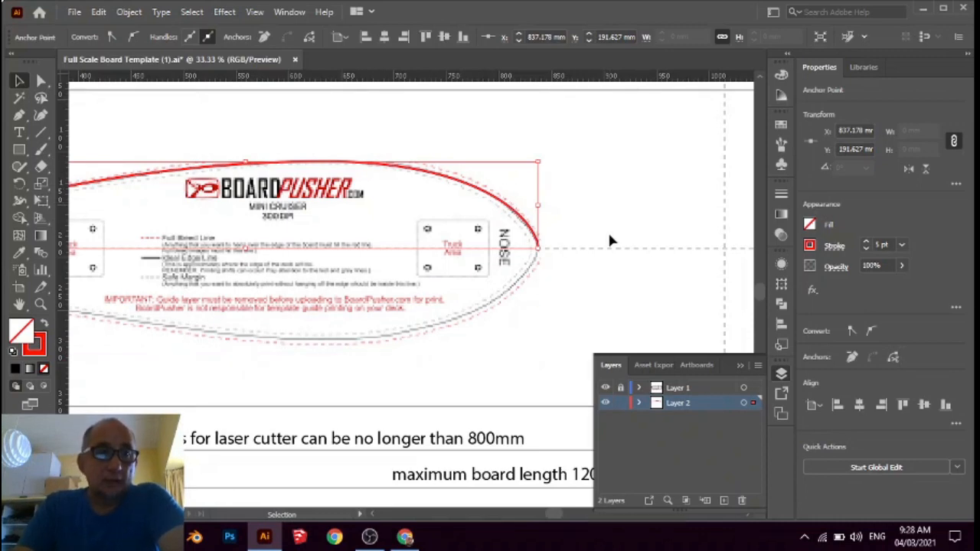
{"action": "left_click", "coordinate": [19, 82]}
{"action": "left_click", "coordinate": [566, 184]}
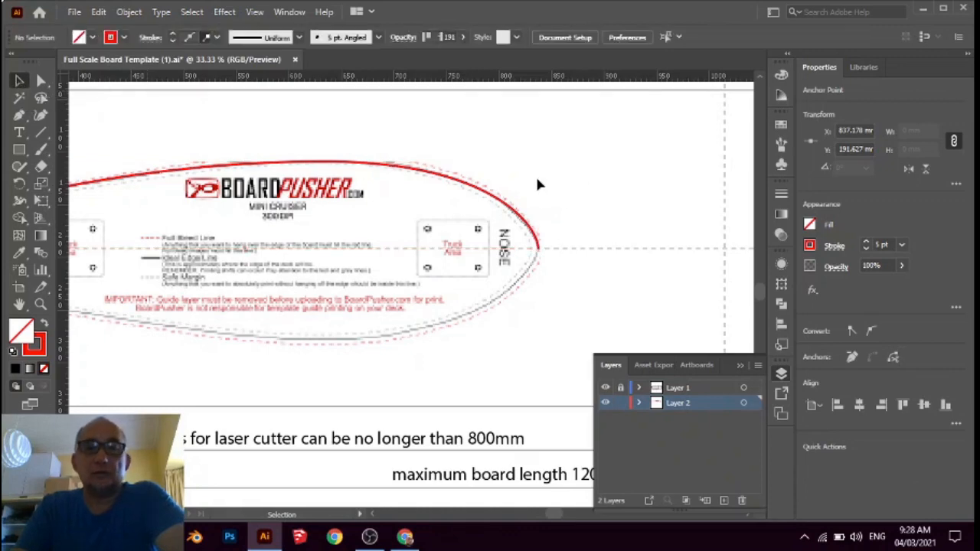
{"action": "left_click", "coordinate": [535, 186]}
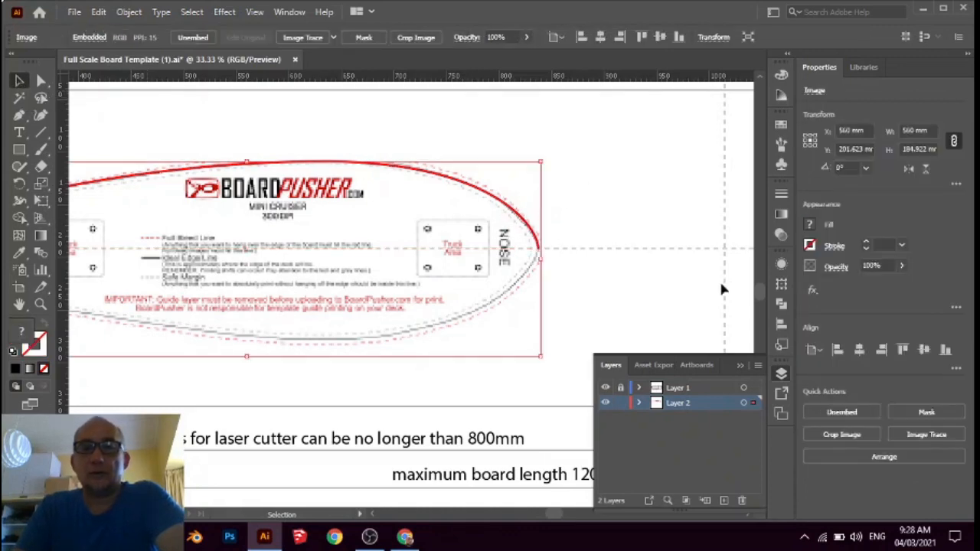
{"action": "left_click", "coordinate": [448, 406]}
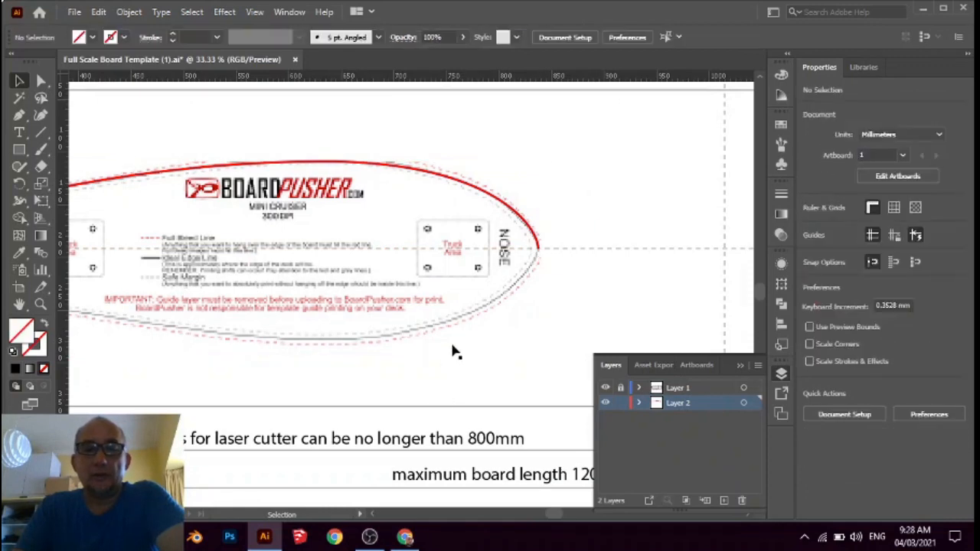
{"action": "left_click", "coordinate": [484, 306]}
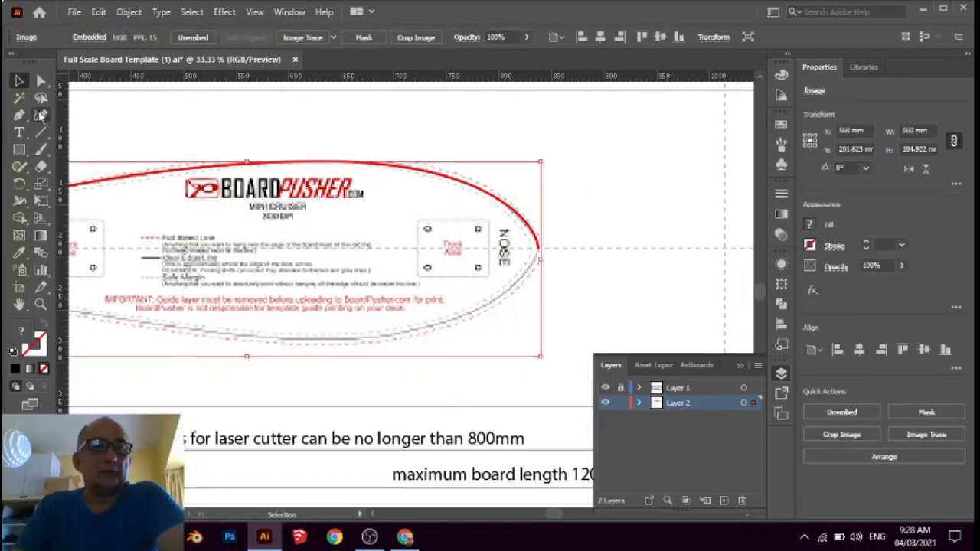
{"action": "left_click", "coordinate": [622, 209]}
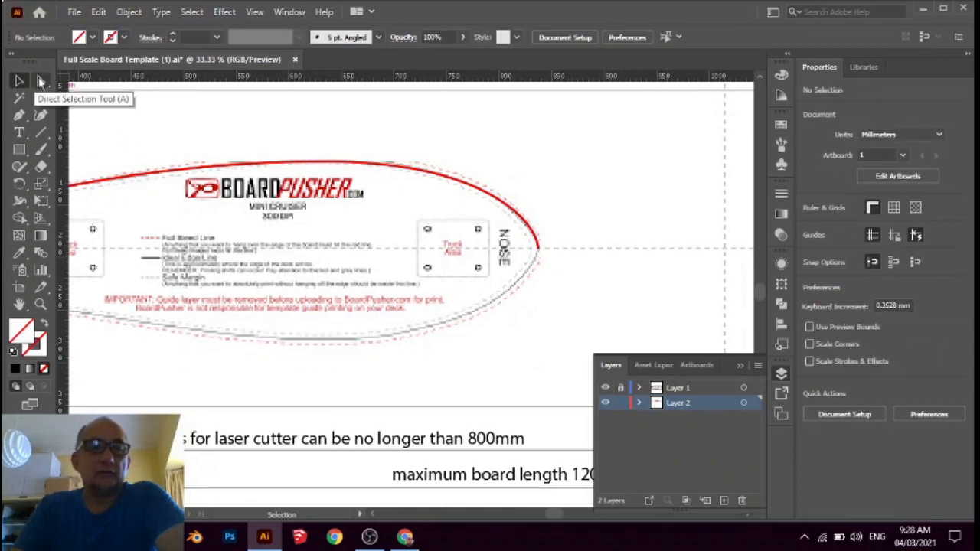
Slightly shorten the direction handle at the nose-tip anchor with Direct Selection to refine the nose curve
{"action": "left_click", "coordinate": [41, 81]}
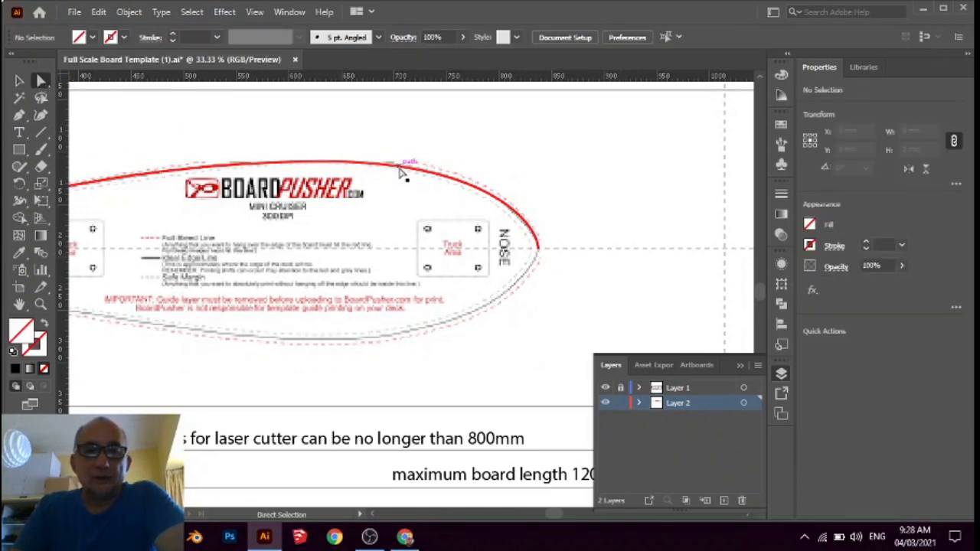
{"action": "left_click", "coordinate": [400, 173]}
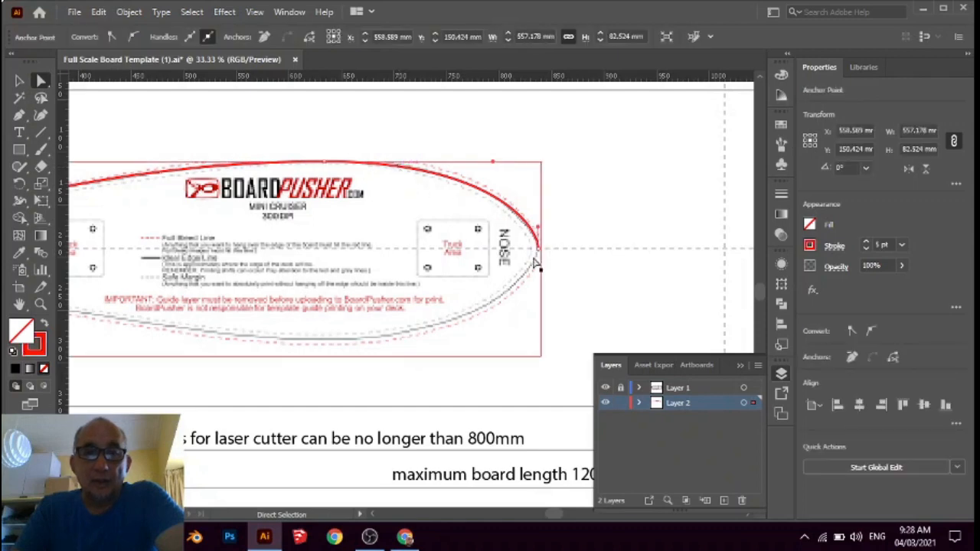
{"action": "left_click", "coordinate": [542, 237]}
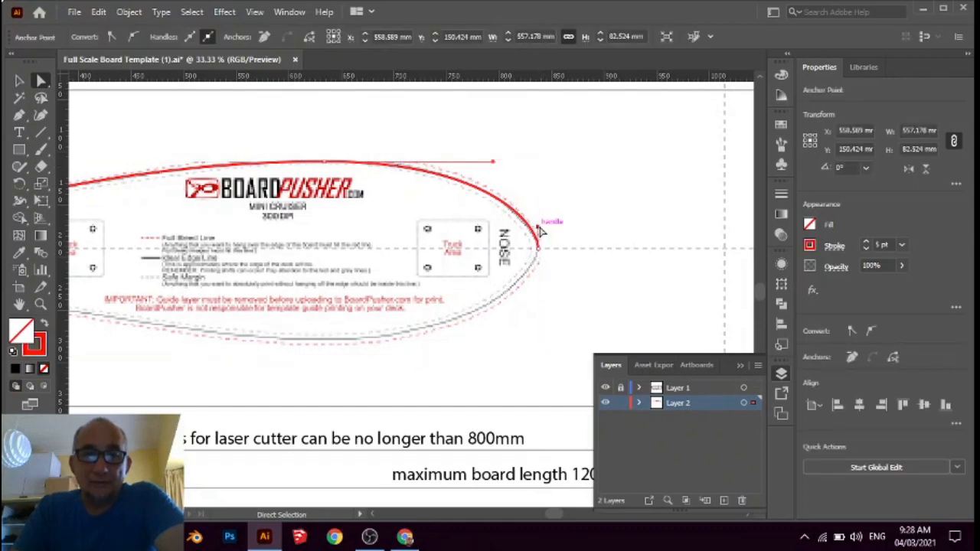
{"action": "mouse_move", "coordinate": [539, 230]}
{"action": "left_mouse_down"}
{"action": "mouse_move", "coordinate": [541, 201]}
{"action": "mouse_move", "coordinate": [536, 236]}
{"action": "left_mouse_up"}
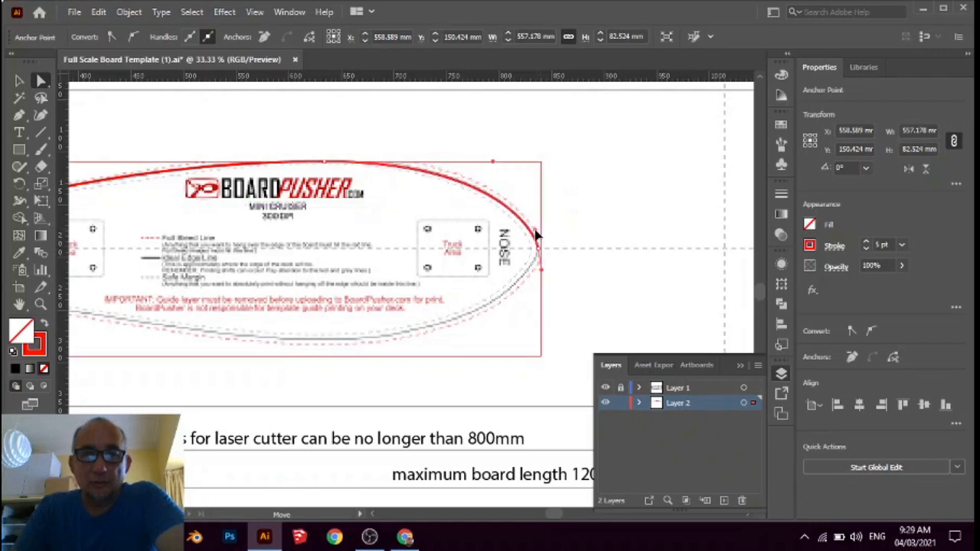
{"action": "left_click", "coordinate": [538, 236]}
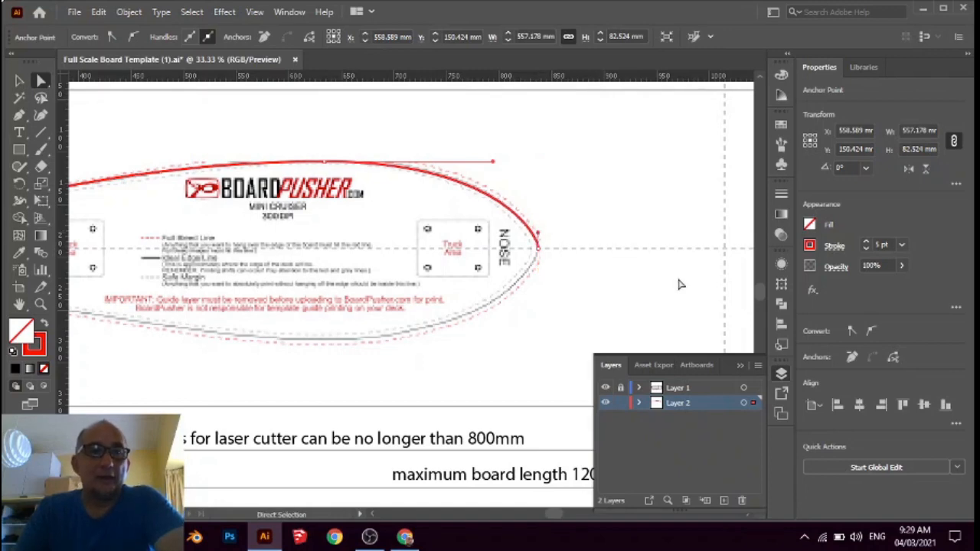
Shorten the tail-side direction handle of the mid-board anchor to bring the curve closer to the board's edge, and deselect the path
{"action": "scroll", "coordinate": [689, 287], "scroll_direction": "down", "scroll_amount": 1}
{"action": "scroll", "coordinate": [726, 303], "scroll_direction": "down", "scroll_amount": 1}
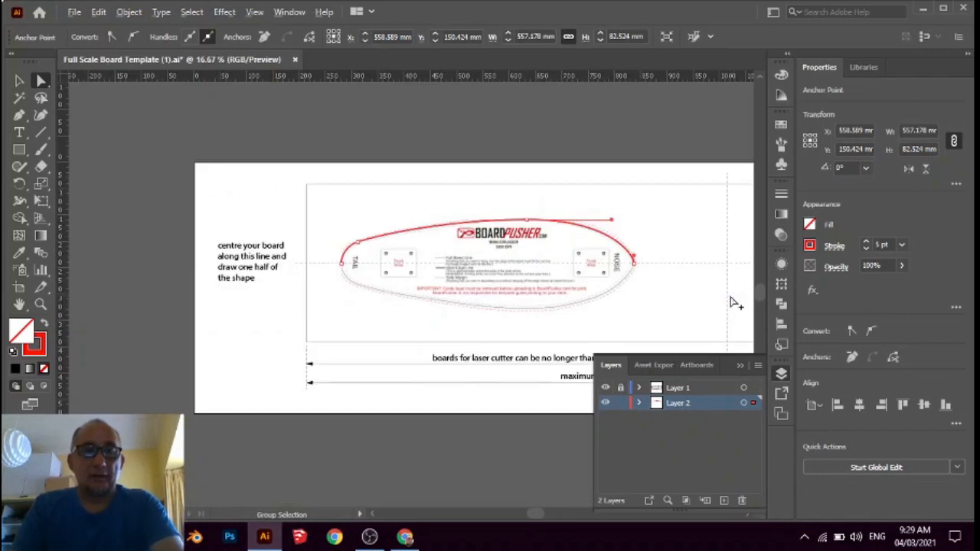
{"action": "left_click", "coordinate": [447, 227], "text": "alt"}
{"action": "scroll", "coordinate": [447, 227], "scroll_direction": "up", "scroll_amount": 2}
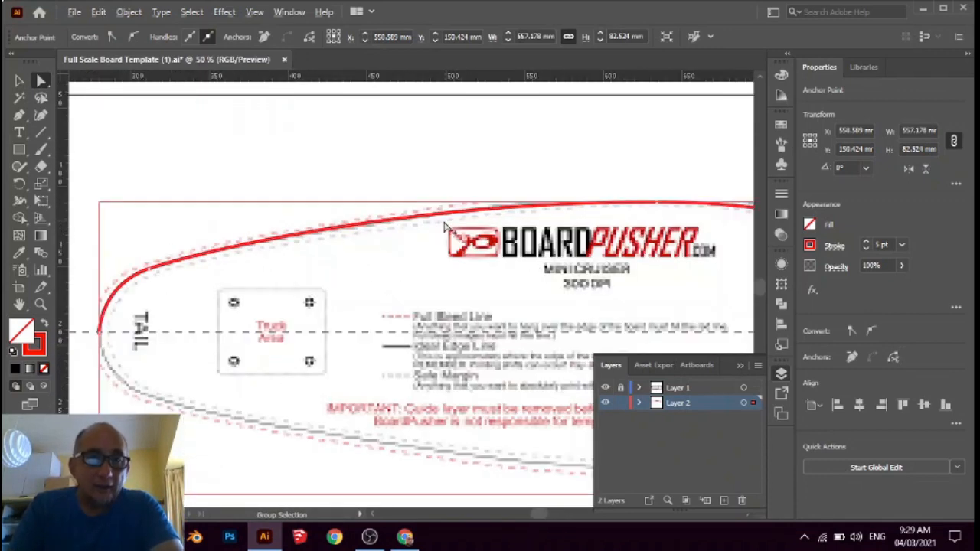
{"action": "scroll", "coordinate": [447, 227], "scroll_direction": "up", "scroll_amount": 1}
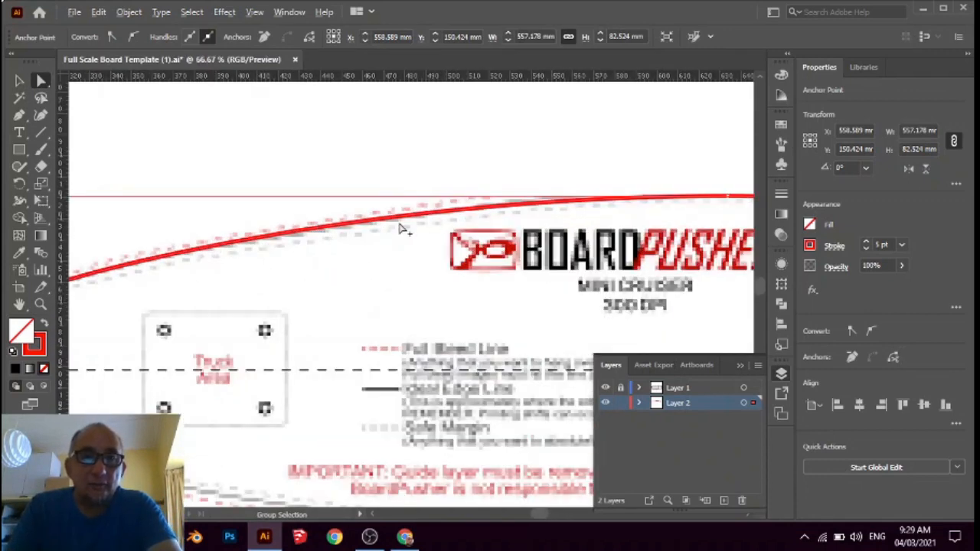
{"action": "scroll", "coordinate": [402, 229], "scroll_direction": "down", "scroll_amount": 2}
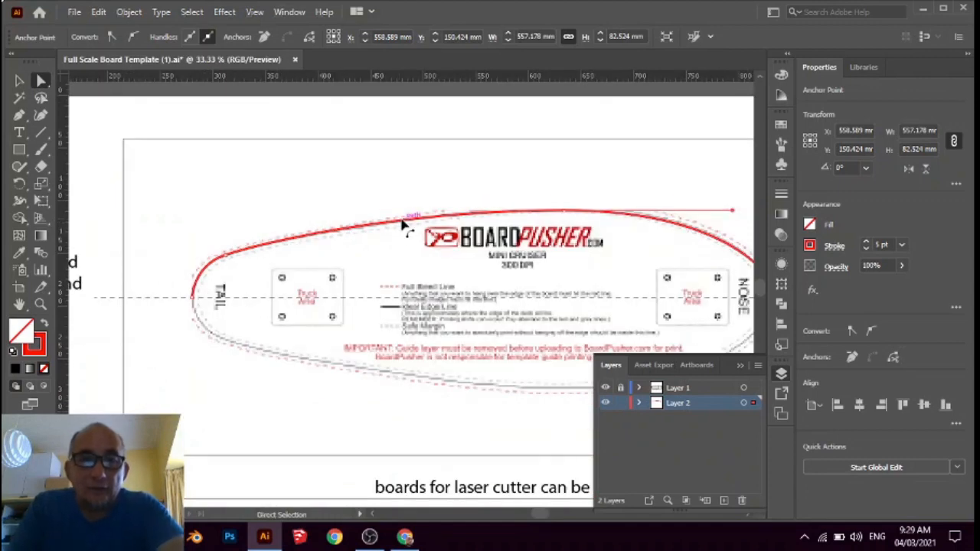
{"action": "left_click", "coordinate": [389, 222]}
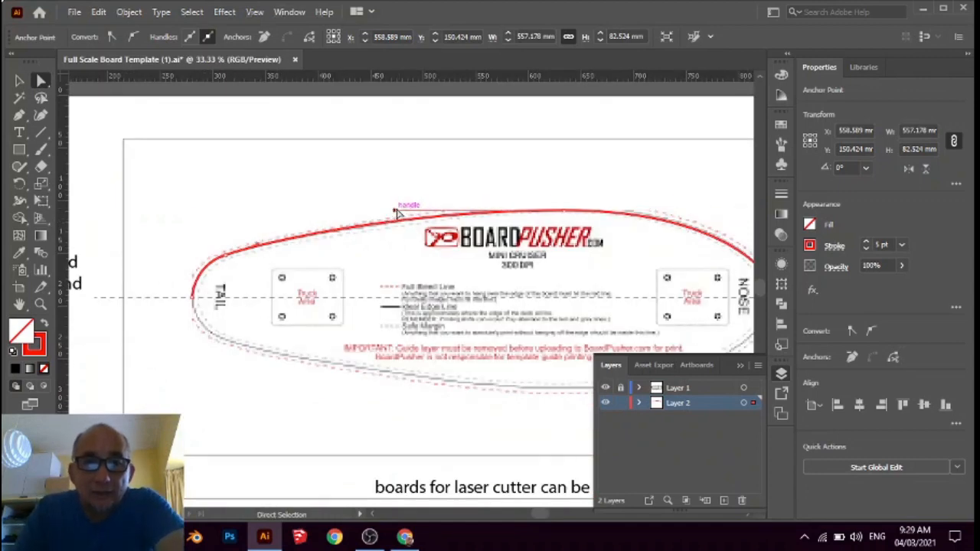
{"action": "left_click_drag", "start_coordinate": [401, 211], "coordinate": [443, 212]}
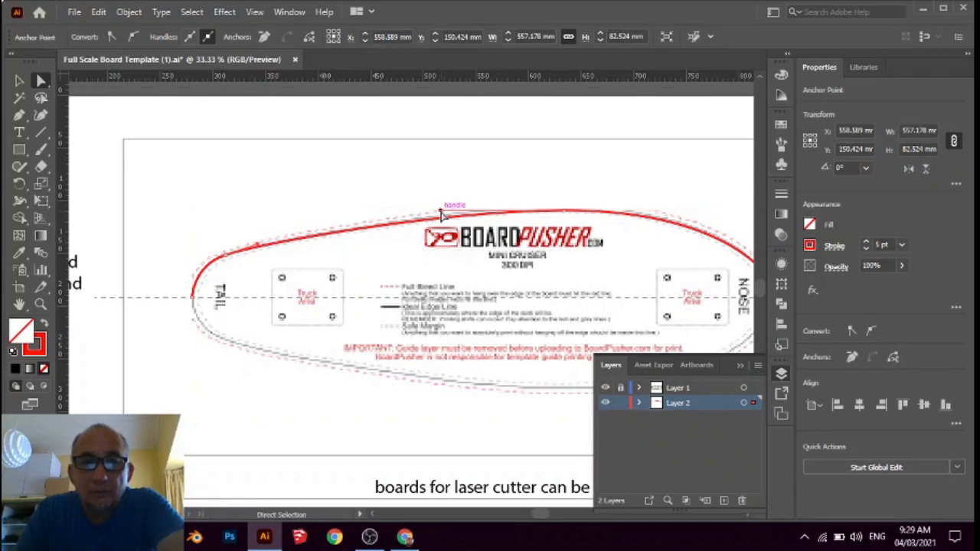
{"action": "left_click", "coordinate": [20, 82]}
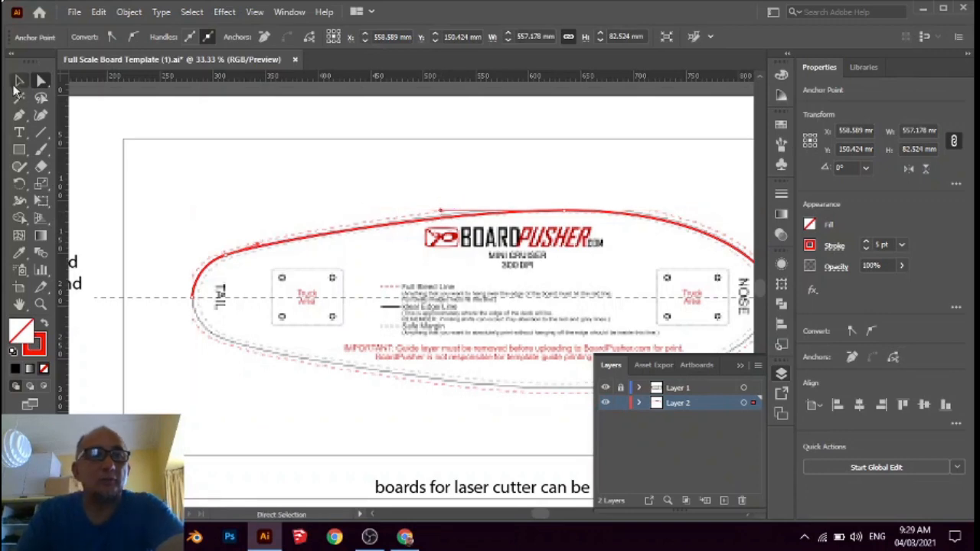
{"action": "left_click", "coordinate": [334, 131]}
Delete the embedded BoardPusher reference image, keeping only the traced half outline
{"action": "scroll", "coordinate": [166, 233], "scroll_direction": "down", "scroll_amount": 3}
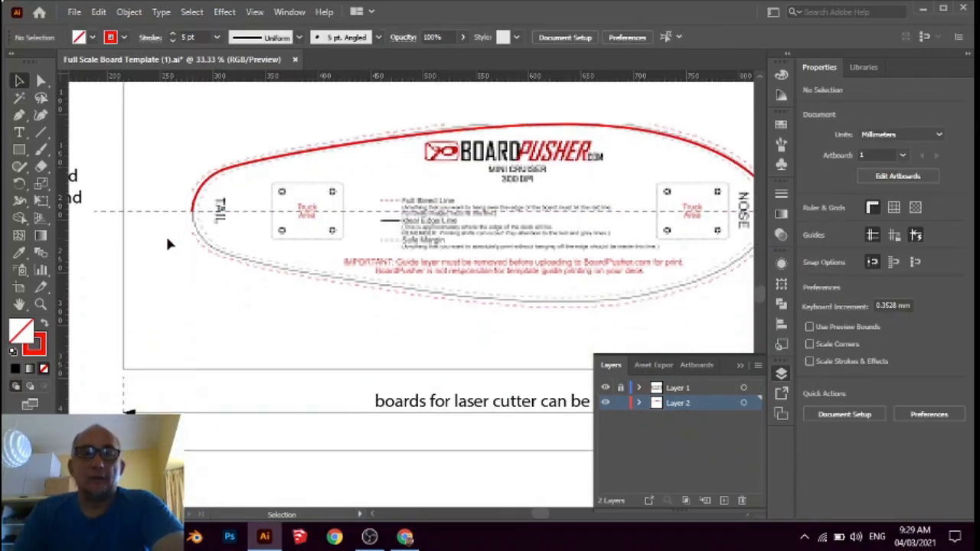
{"action": "left_click", "coordinate": [466, 317]}
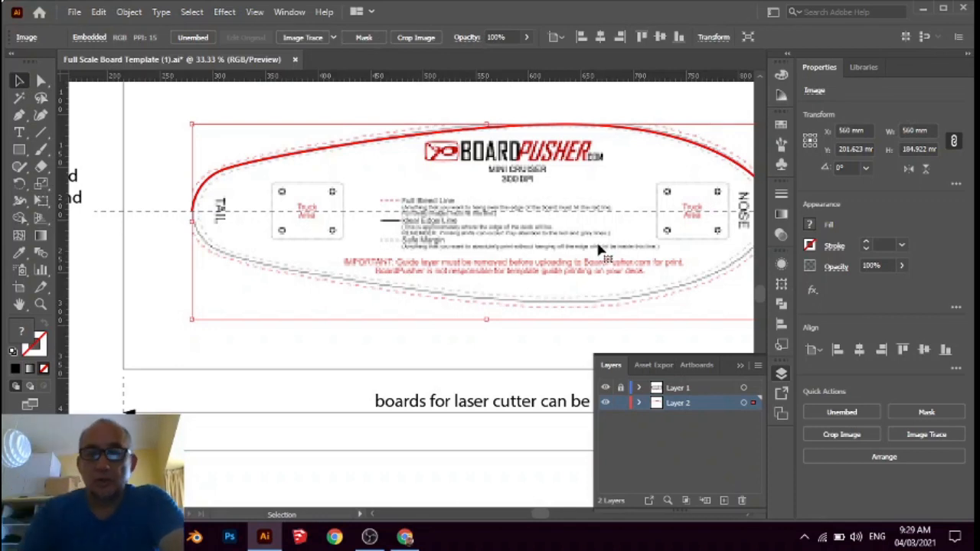
{"action": "key", "text": "Delete"}
Reflect the traced half outline across the horizontal axis as a copy, keeping the original path
{"action": "scroll", "coordinate": [532, 268], "scroll_direction": "down", "scroll_amount": 2}
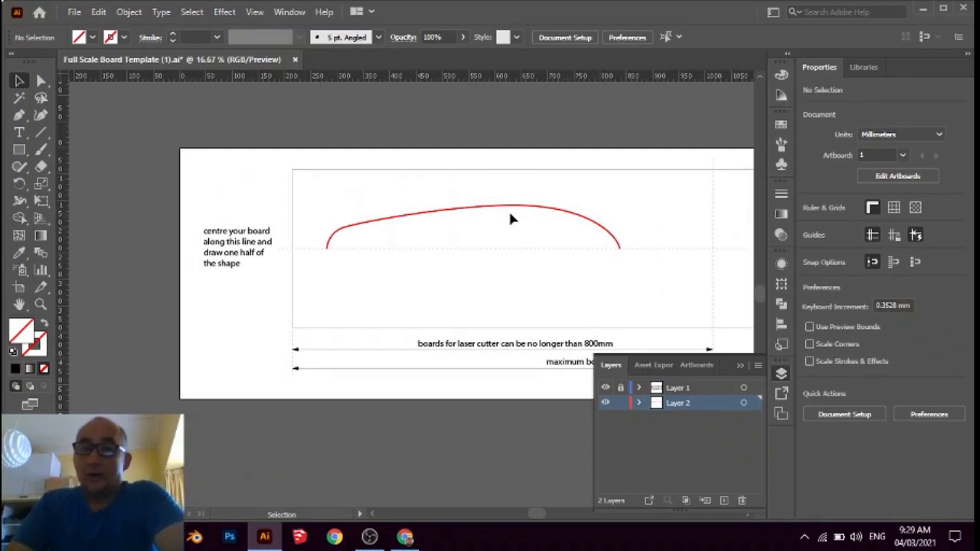
{"action": "left_click", "coordinate": [542, 207]}
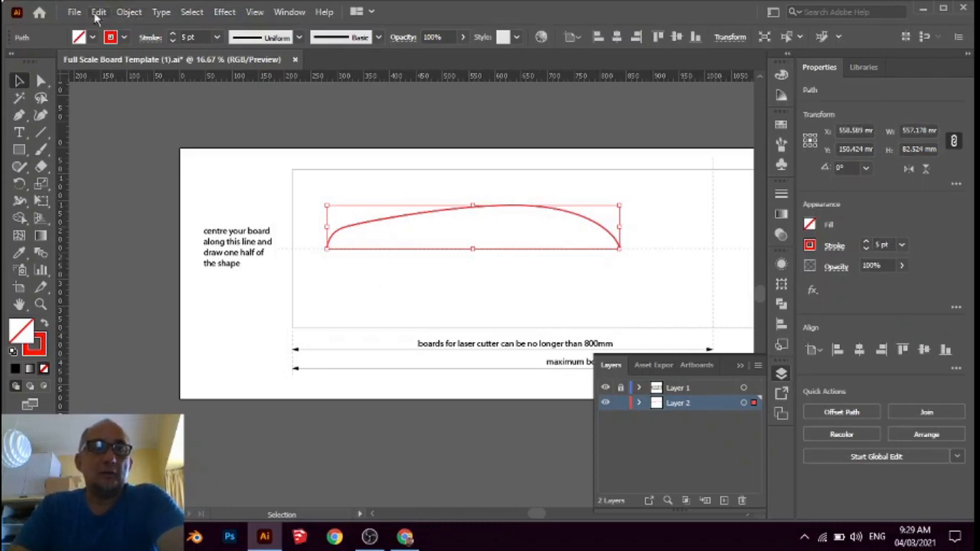
{"action": "left_click", "coordinate": [100, 15]}
{"action": "mouse_move", "coordinate": [123, 12]}
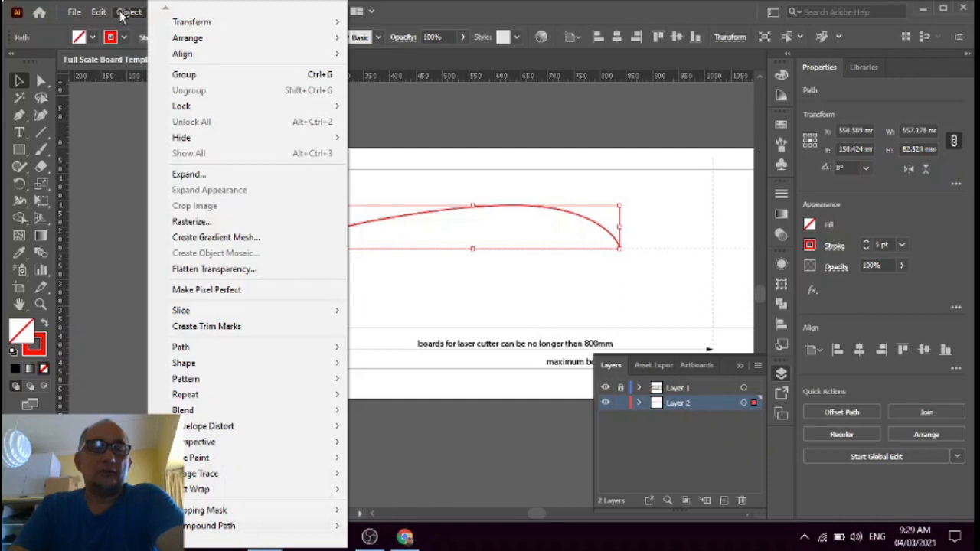
{"action": "mouse_move", "coordinate": [239, 24]}
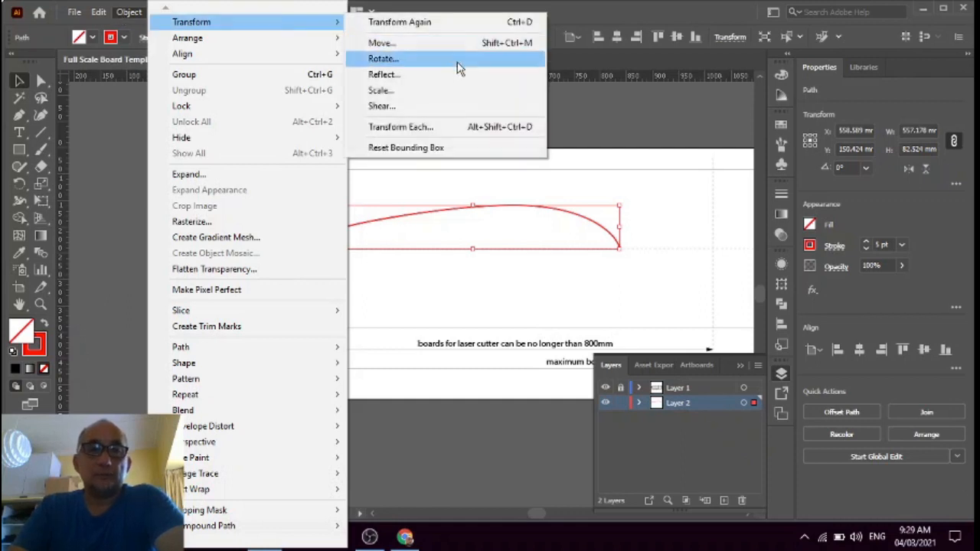
{"action": "left_click", "coordinate": [418, 75]}
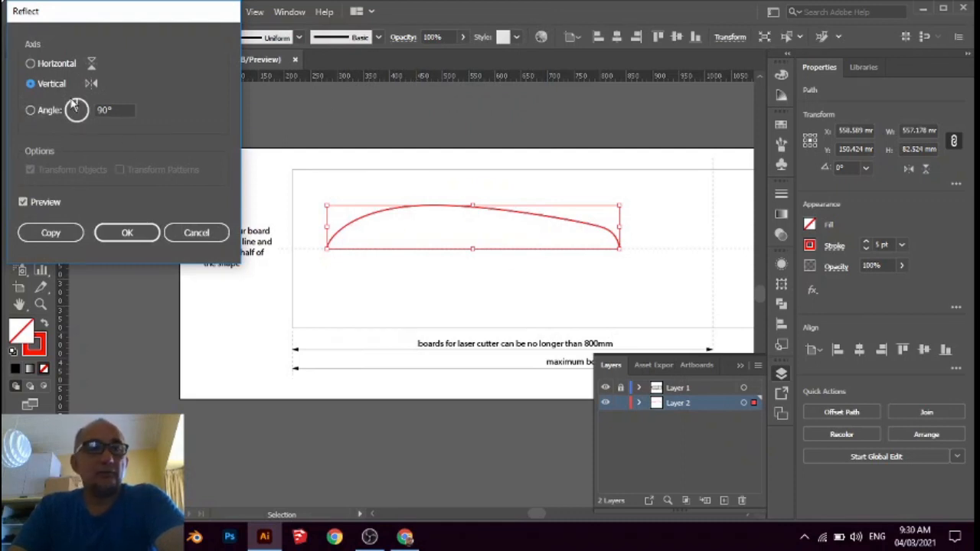
{"action": "left_click", "coordinate": [30, 65]}
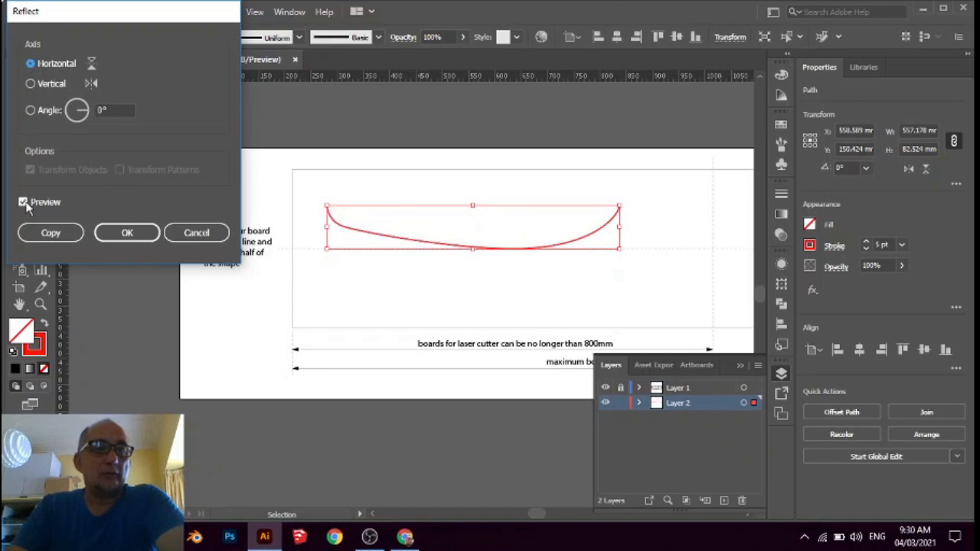
{"action": "left_click", "coordinate": [51, 235]}
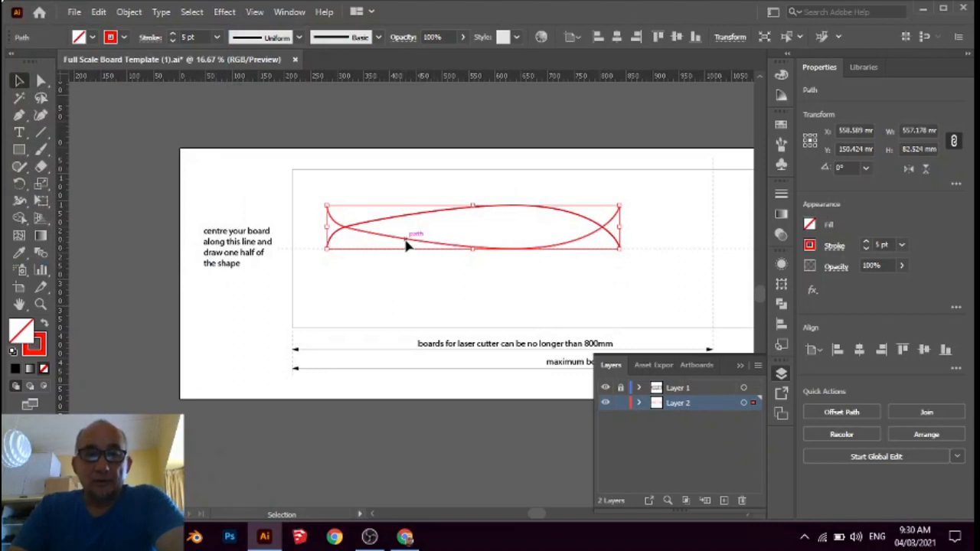
Move the reflected copy below the dashed centre line so its ends meet the original half at the tail and nose
{"action": "left_click_drag", "start_coordinate": [407, 244], "coordinate": [409, 298]}
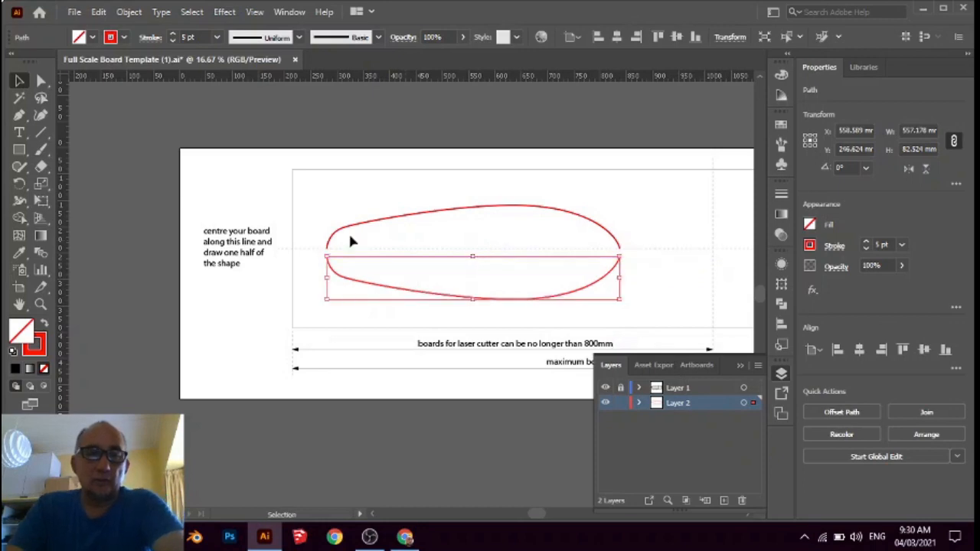
{"action": "scroll", "coordinate": [320, 262], "scroll_direction": "up", "scroll_amount": 3}
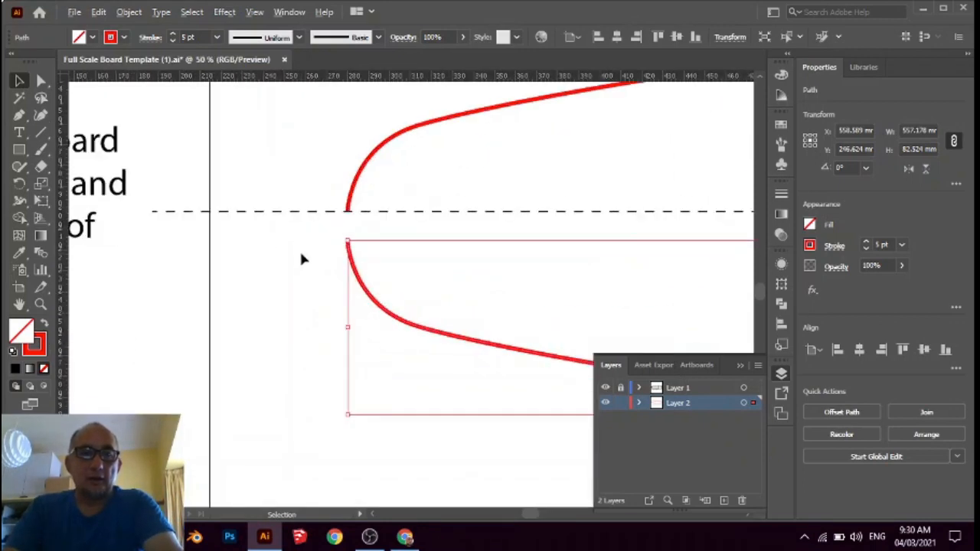
{"action": "scroll", "coordinate": [302, 258], "scroll_direction": "up", "scroll_amount": 2}
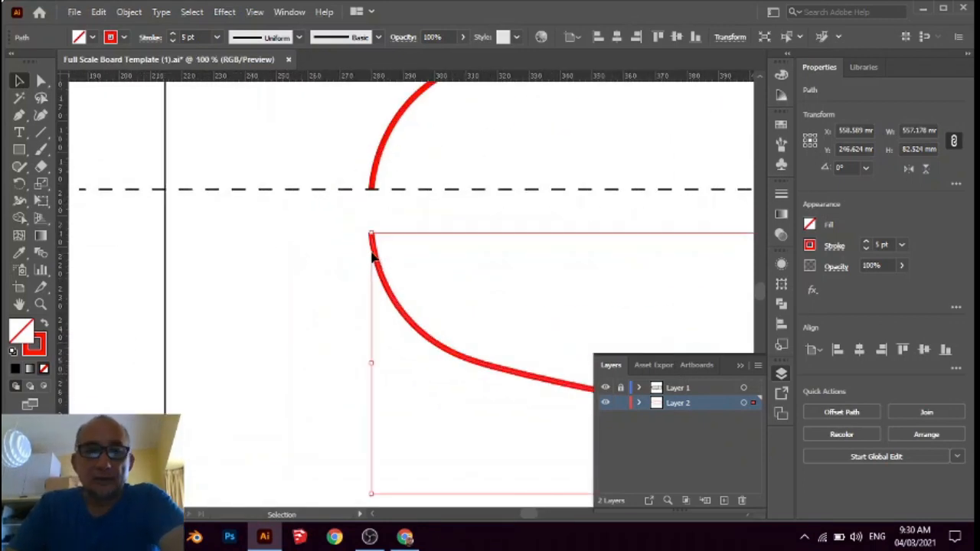
{"action": "left_click_drag", "start_coordinate": [373, 258], "coordinate": [375, 215]}
{"action": "scroll", "coordinate": [291, 317], "scroll_direction": "down", "scroll_amount": 3}
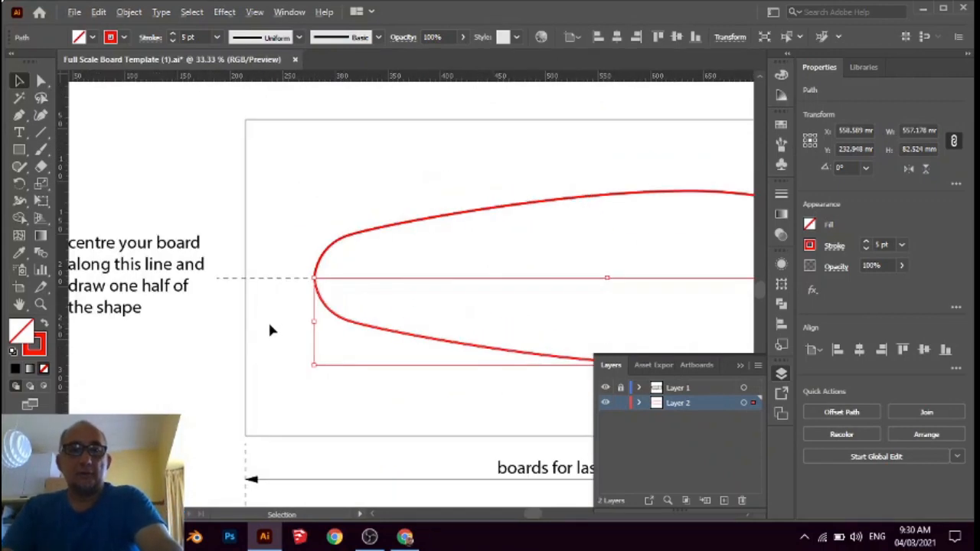
{"action": "scroll", "coordinate": [265, 328], "scroll_direction": "down", "scroll_amount": 2}
{"action": "scroll", "coordinate": [561, 317], "scroll_direction": "up", "scroll_amount": 2}
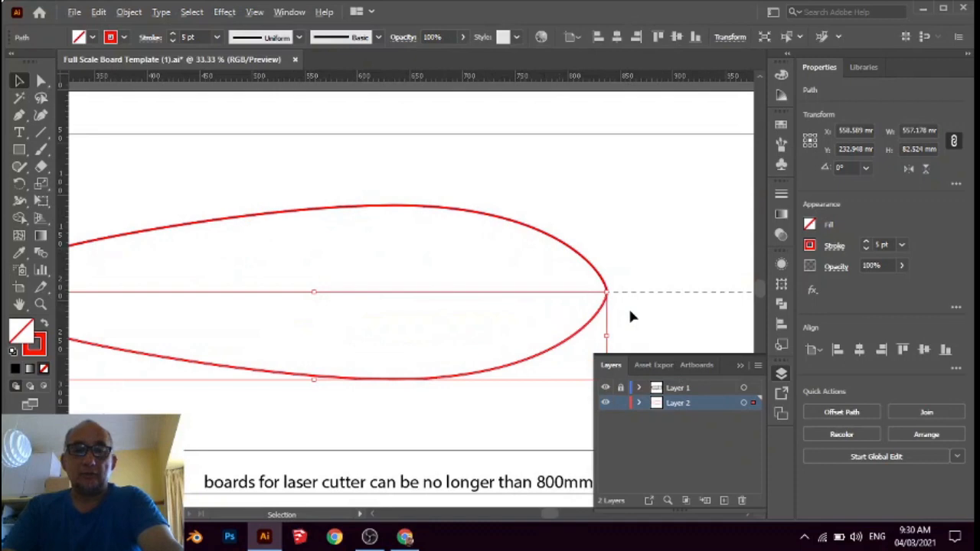
Save the board template document with the full outline in view
{"action": "scroll", "coordinate": [632, 316], "scroll_direction": "down", "scroll_amount": 2}
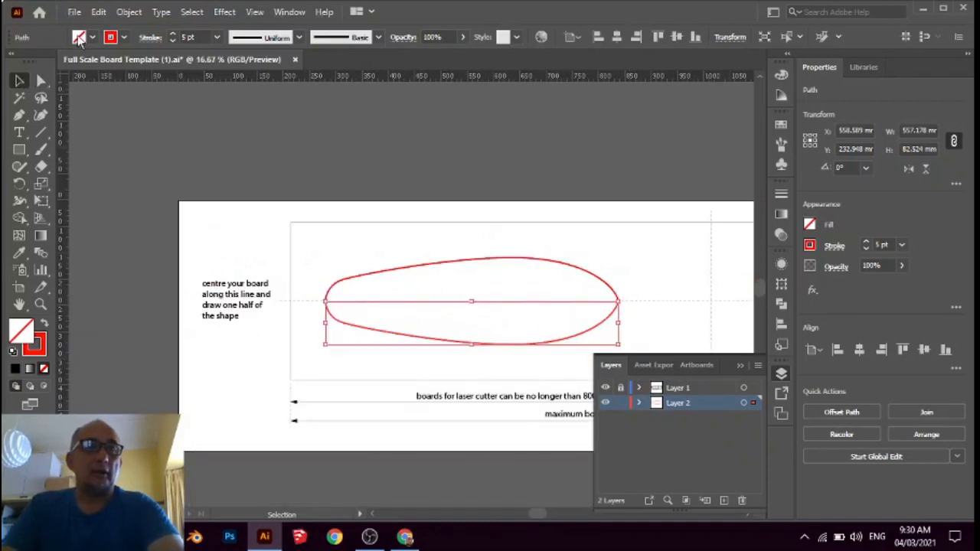
{"action": "left_click", "coordinate": [75, 12]}
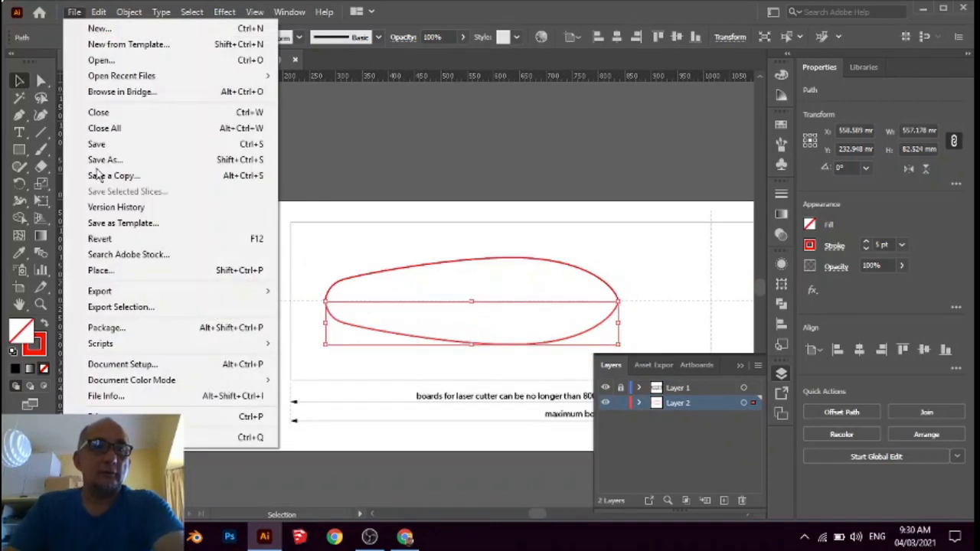
{"action": "left_click", "coordinate": [108, 150]}
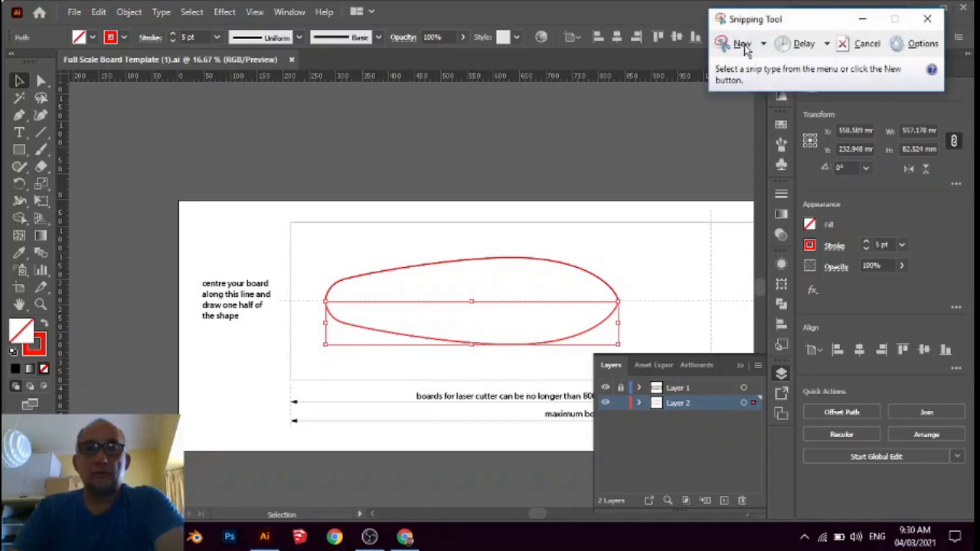
Capture a rectangular snip around the completed board outline with Snipping Tool, and minimise the captured snip
{"action": "left_click", "coordinate": [743, 46]}
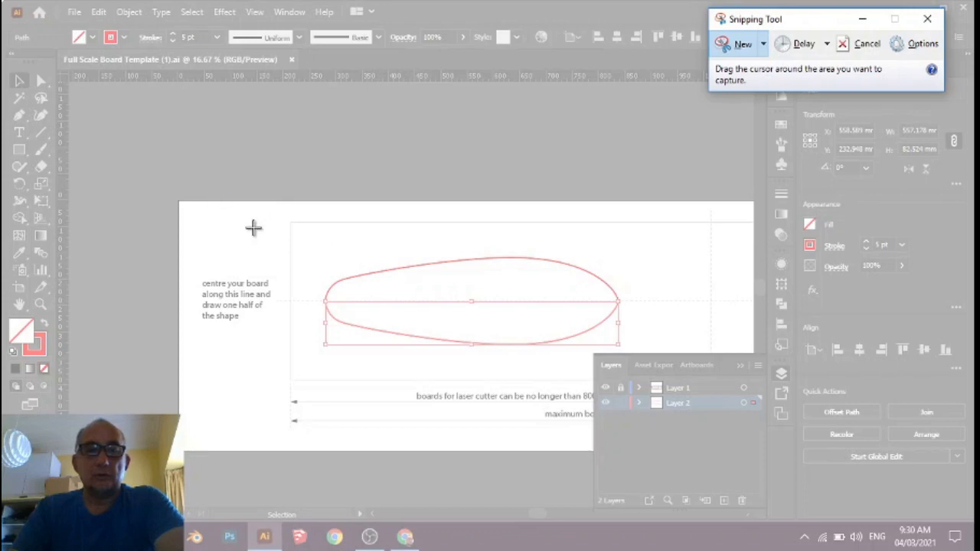
{"action": "left_click_drag", "start_coordinate": [285, 231], "coordinate": [651, 384]}
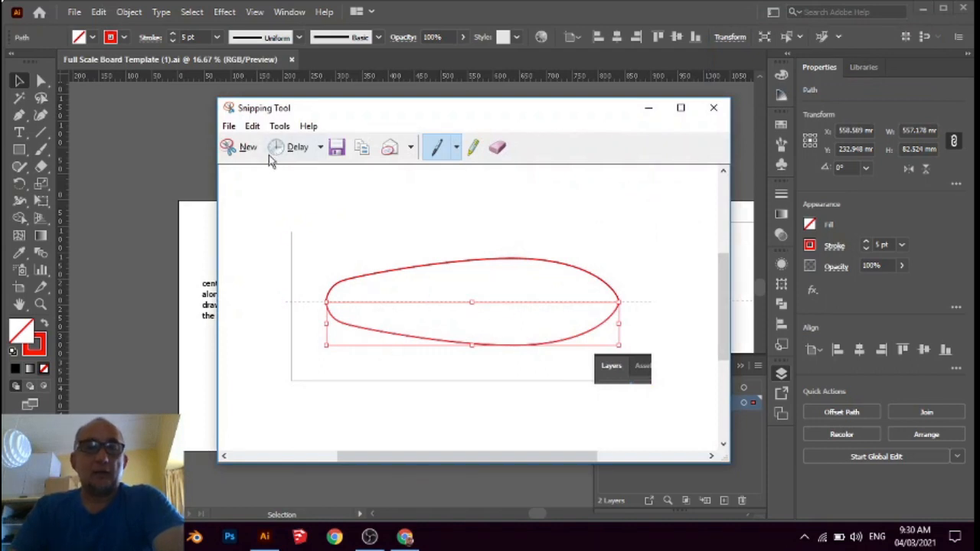
{"action": "left_click", "coordinate": [649, 114]}
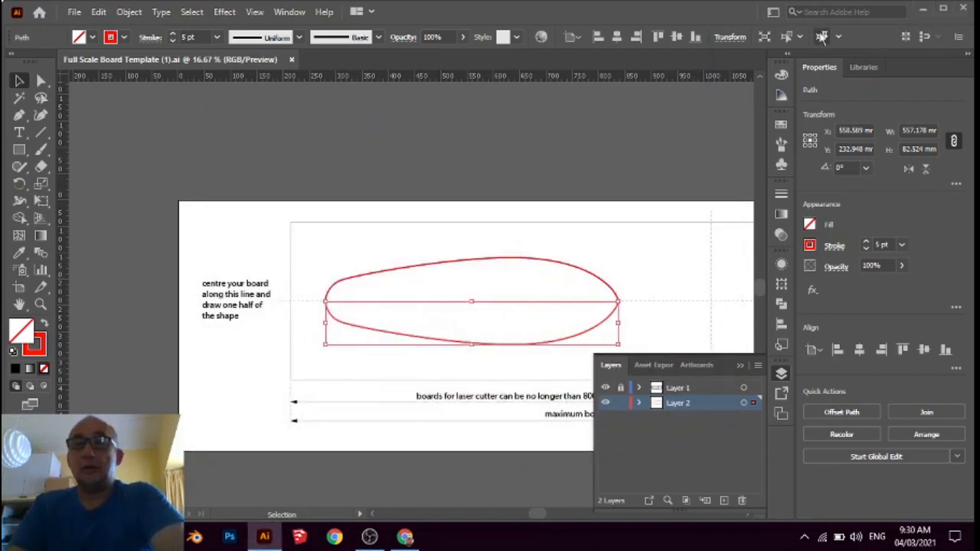
Switch to Google Classroom in Chrome and review the "Upload your board template here for printing" assignment in the 11TDS_TW_2021 classwork
{"action": "left_click", "coordinate": [923, 10]}
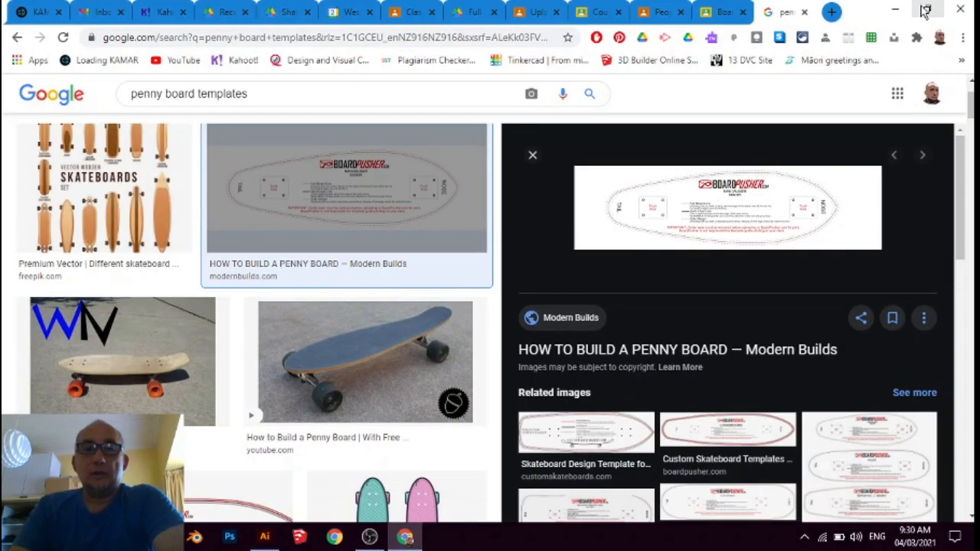
{"action": "left_click", "coordinate": [534, 15]}
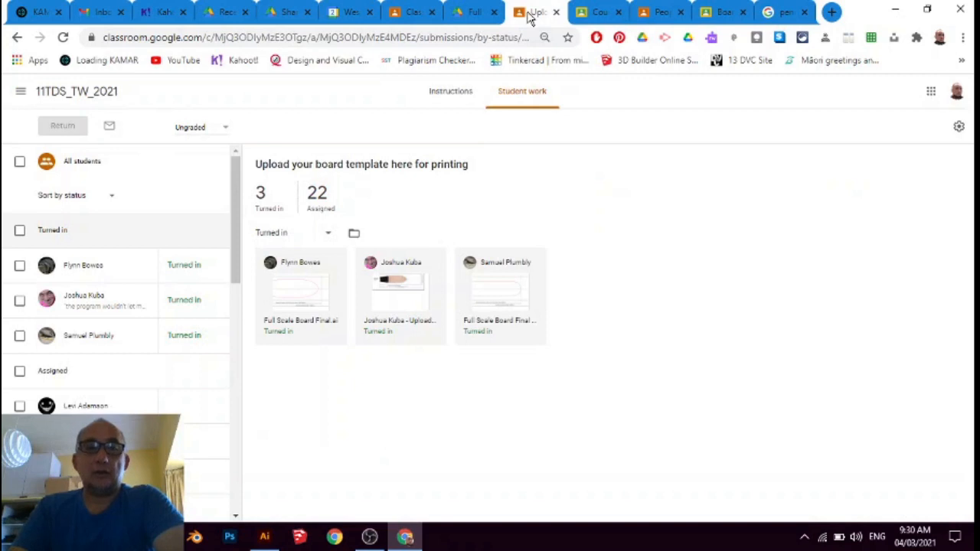
{"action": "left_click", "coordinate": [42, 94]}
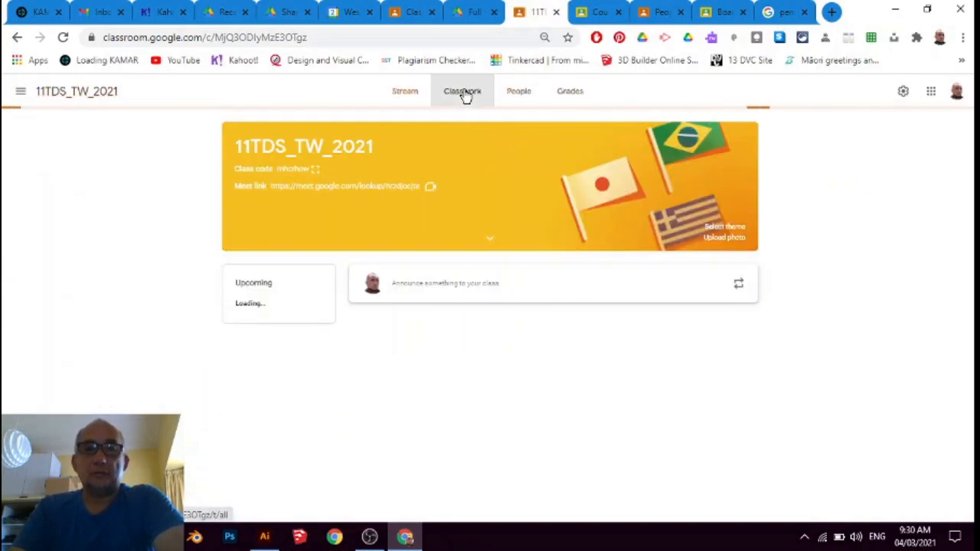
{"action": "left_click", "coordinate": [466, 95]}
{"action": "scroll", "coordinate": [366, 184], "scroll_direction": "down", "scroll_amount": 1}
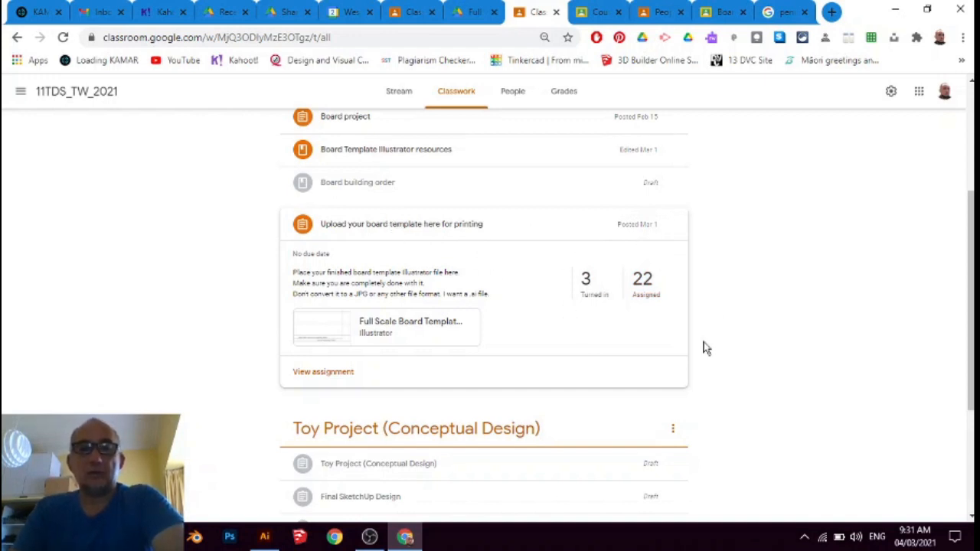
{"action": "scroll", "coordinate": [462, 286], "scroll_direction": "up", "scroll_amount": 3}
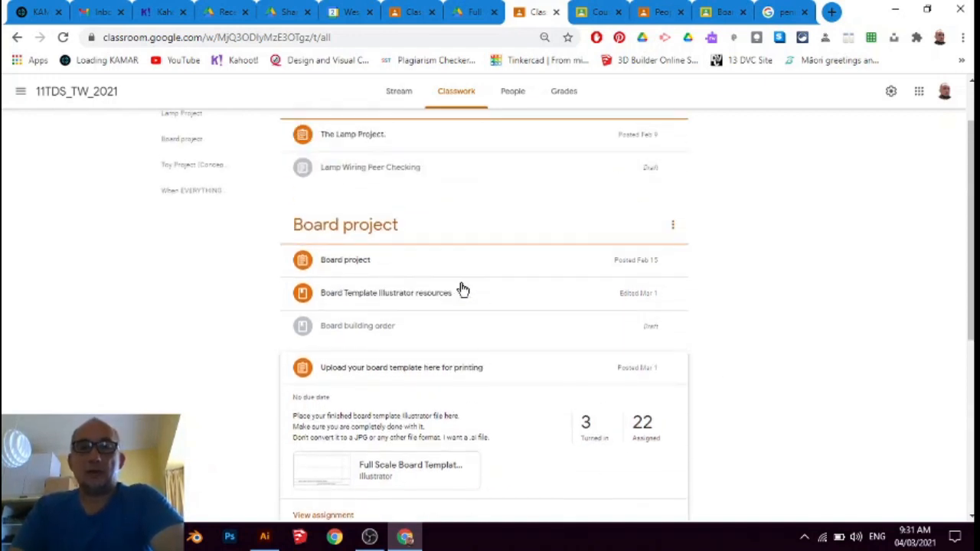
{"action": "scroll", "coordinate": [467, 284], "scroll_direction": "down", "scroll_amount": 2}
{"action": "scroll", "coordinate": [487, 324], "scroll_direction": "down", "scroll_amount": 1}
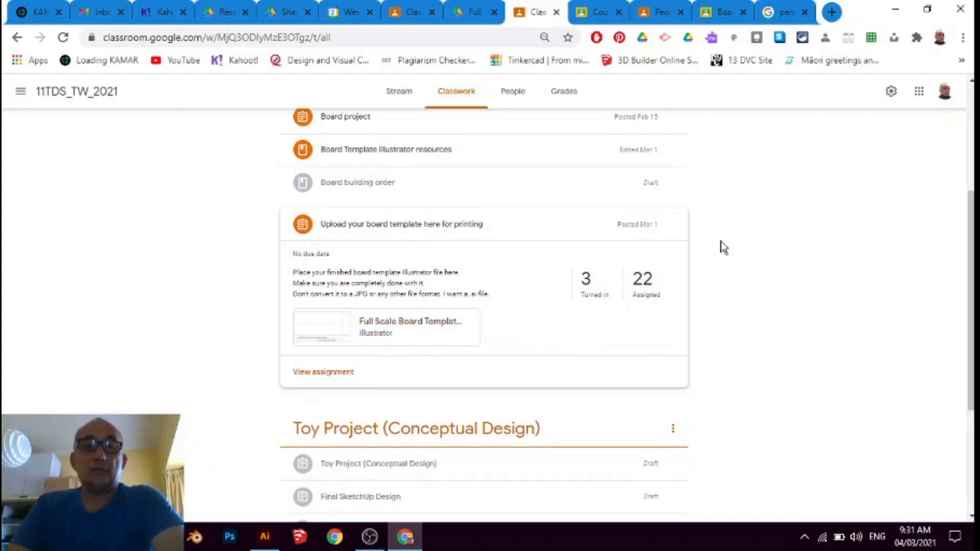
{"action": "mouse_move", "coordinate": [370, 541]}
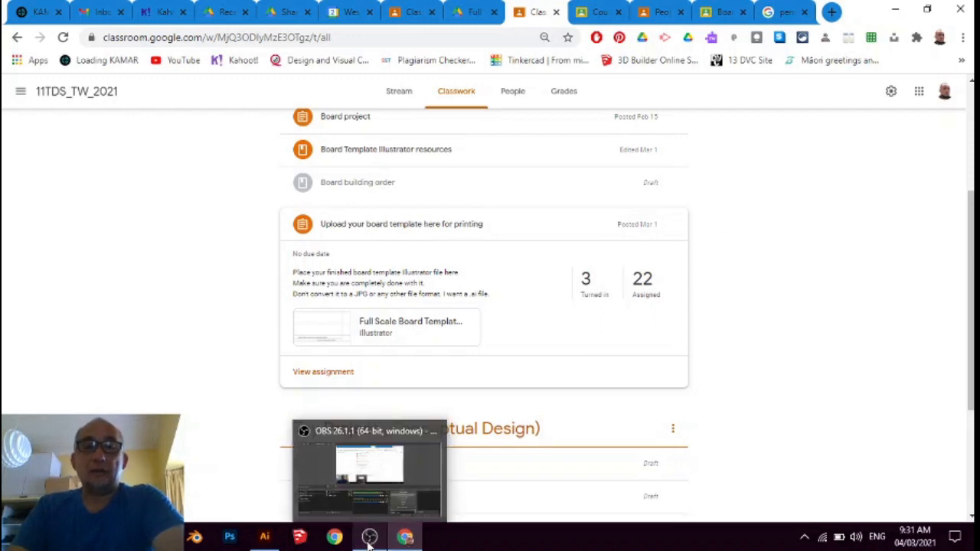